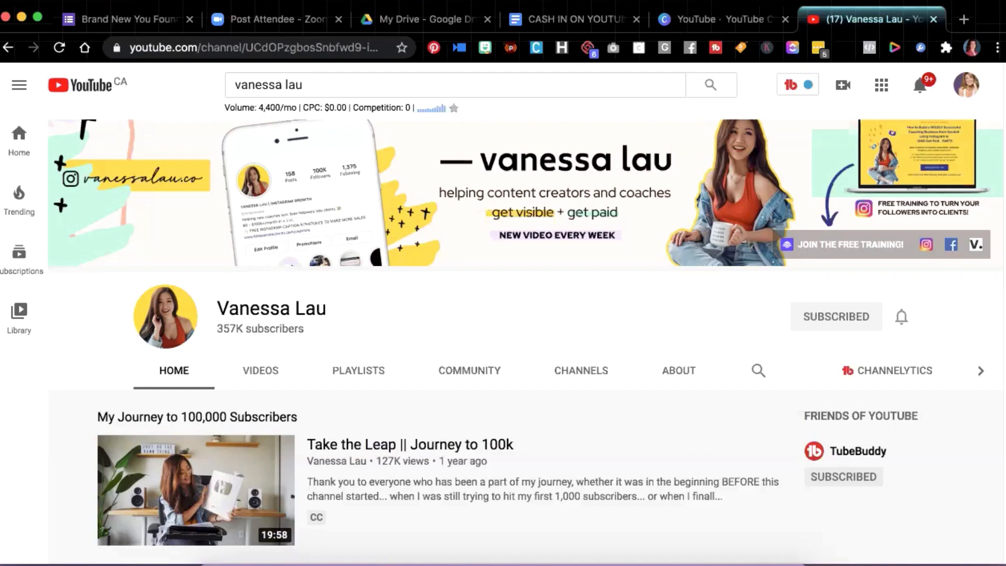
Add a blank second page to the Canva YouTube design
left_click(724, 20)
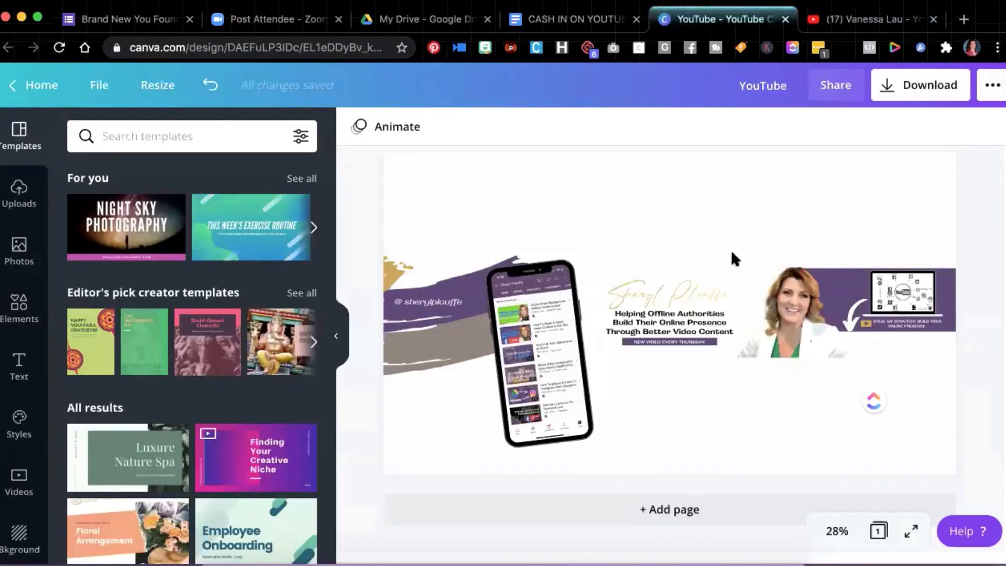
scroll(841, 183, "up", 1)
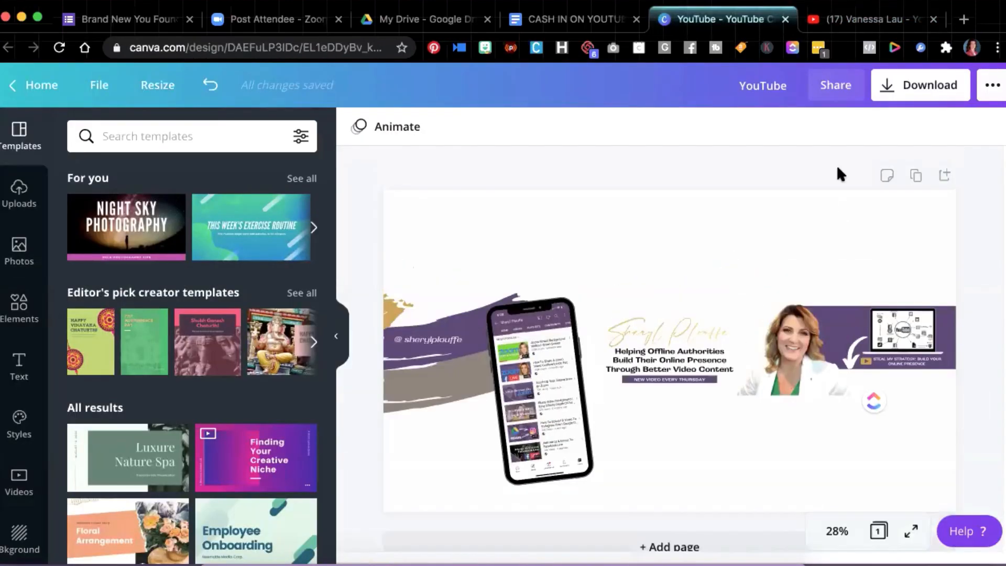
scroll(678, 530, "down", 1)
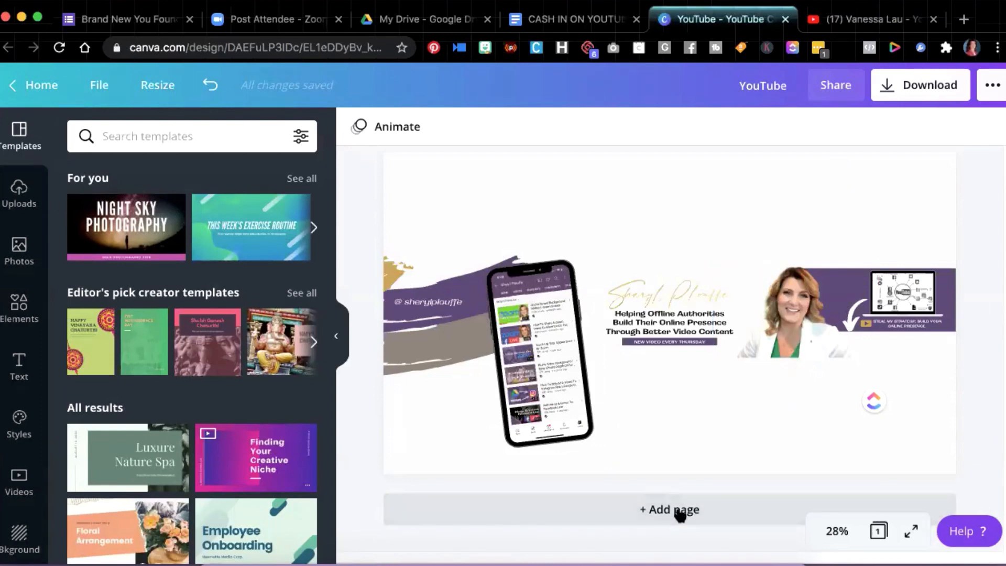
left_click(677, 513)
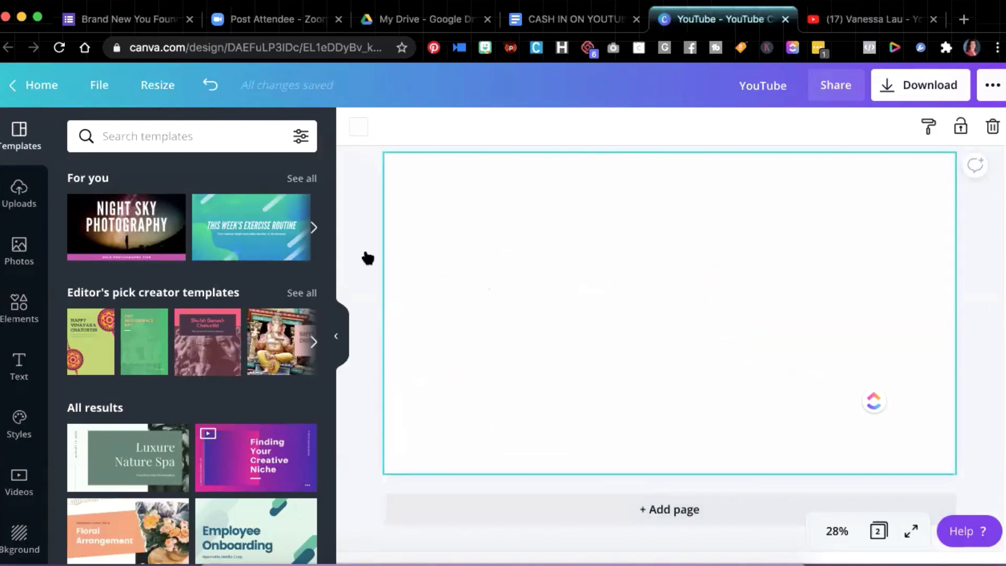
Pick today's screenshot from the Desktop folder to upload from this computer
left_click(19, 192)
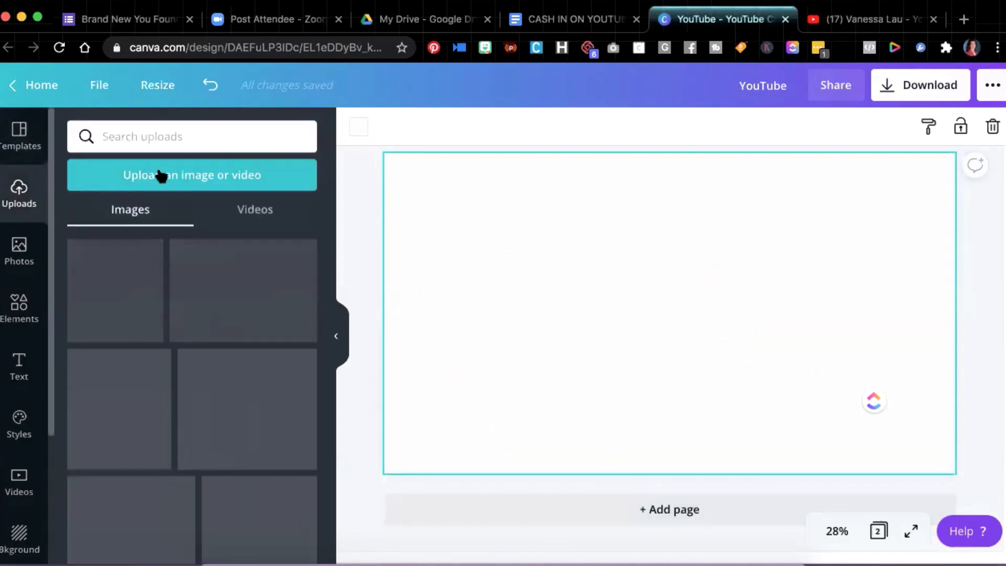
left_click(195, 173)
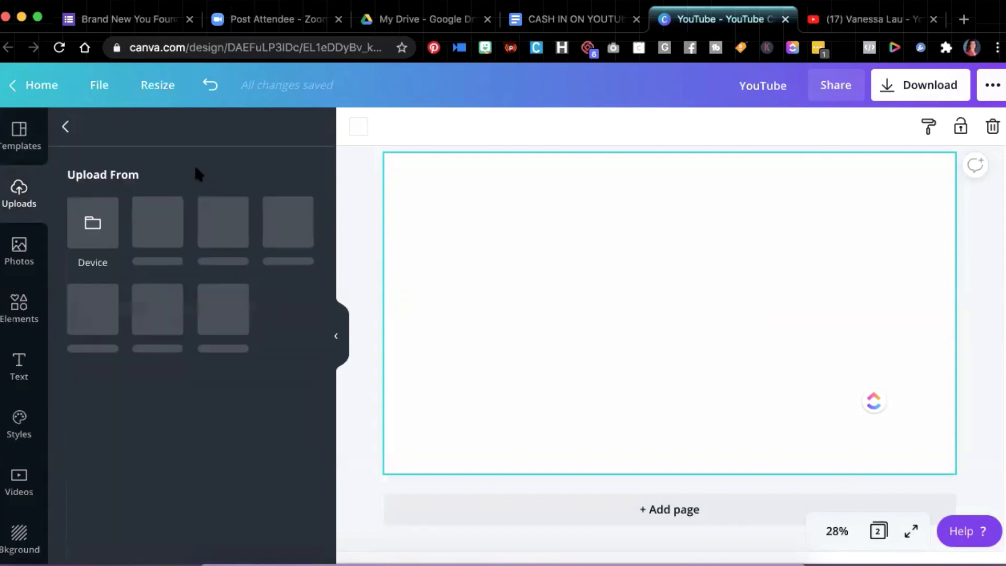
left_click(84, 226)
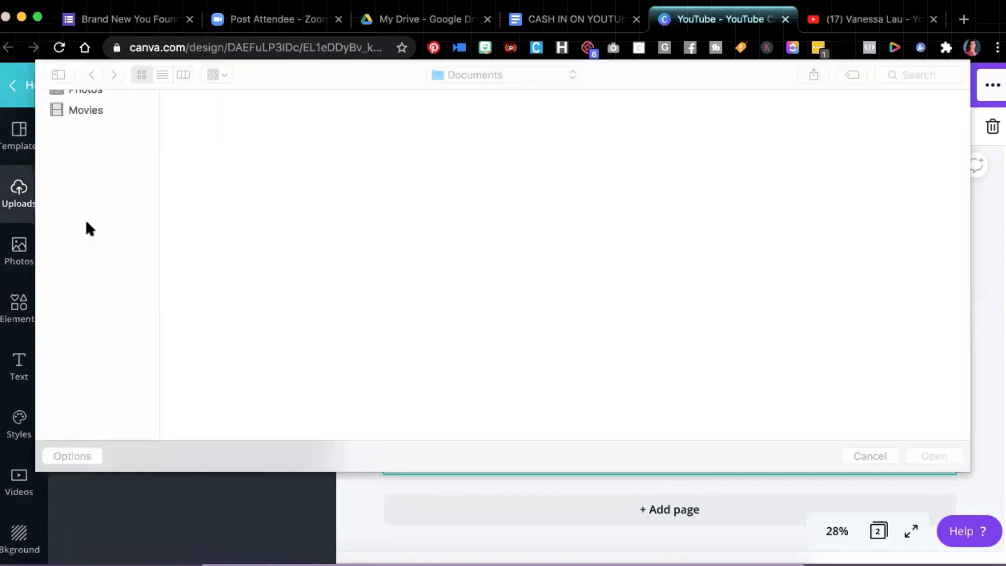
left_click(111, 244)
left_click(108, 203)
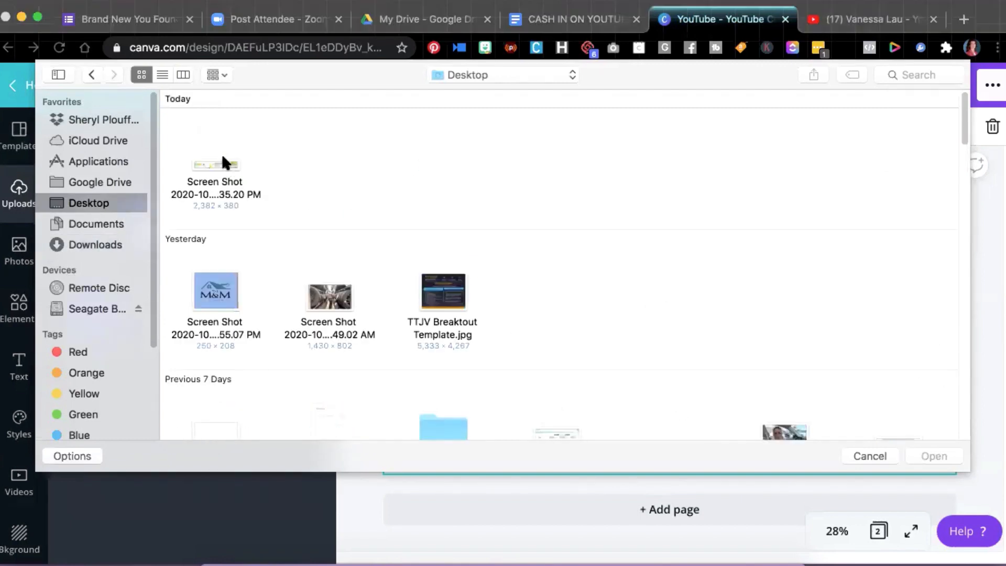
left_click(222, 163)
left_click(932, 455)
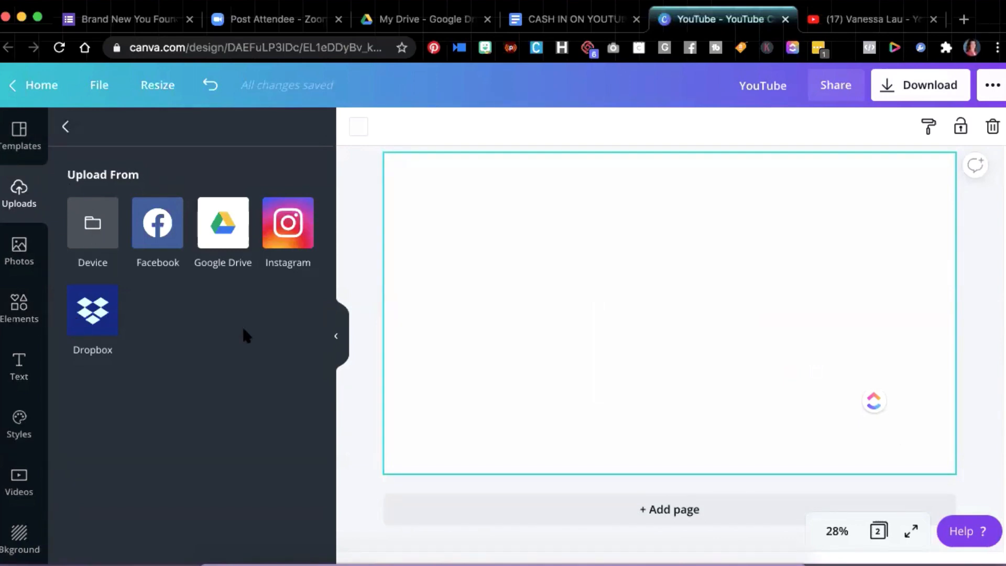
Upload today's Desktop banner screenshot, then return to the Canva home page
left_click(93, 232)
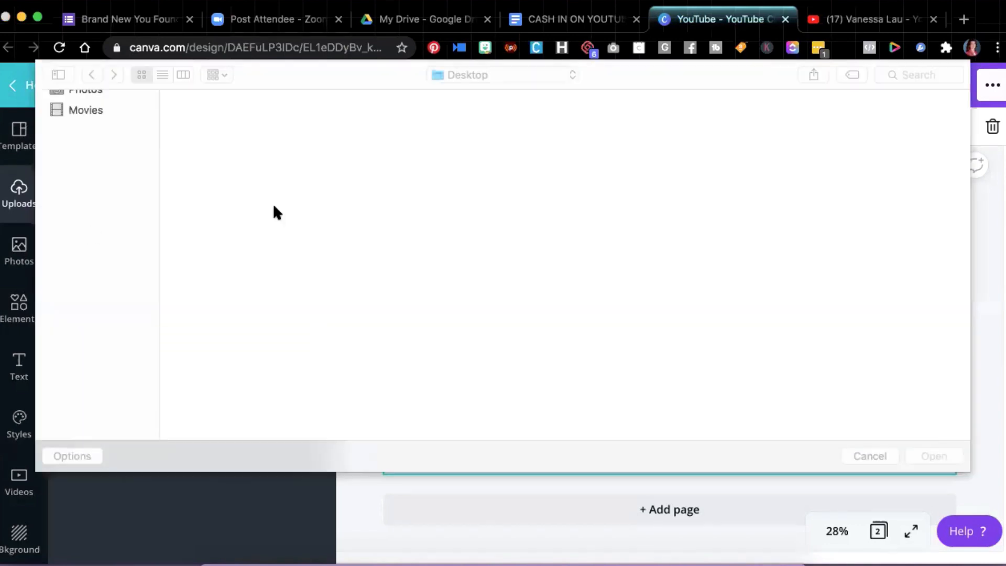
left_click(216, 180)
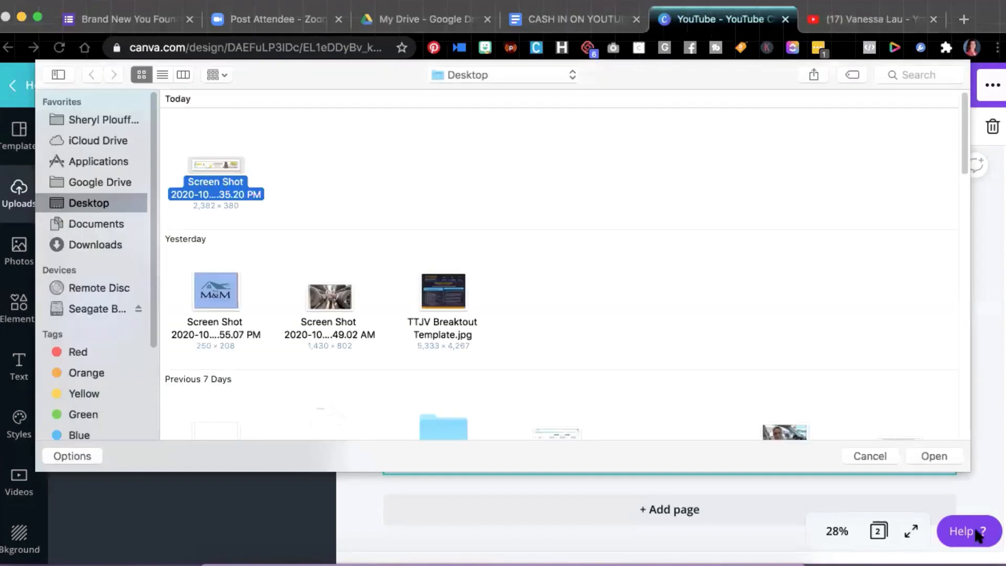
left_click(932, 455)
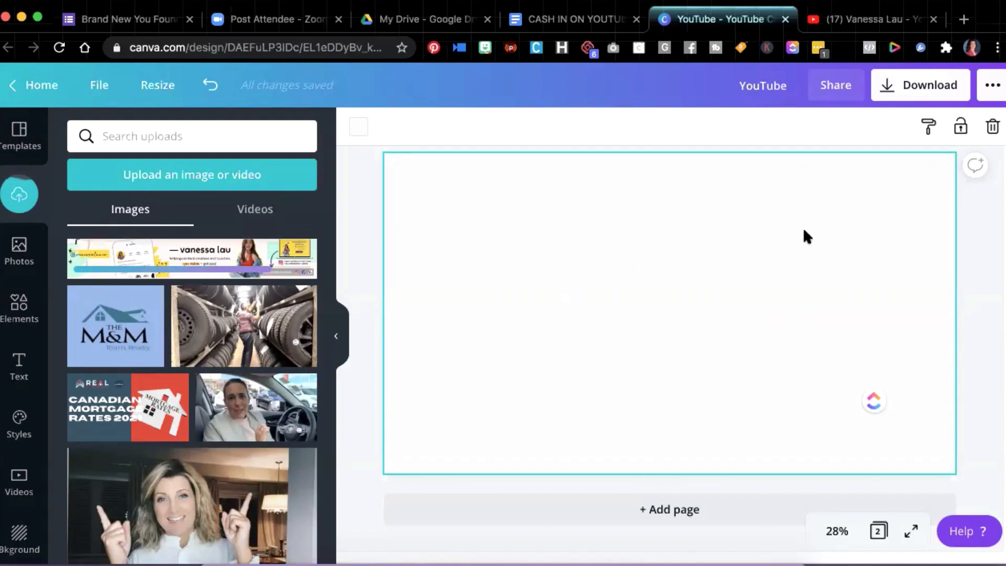
left_click(35, 85)
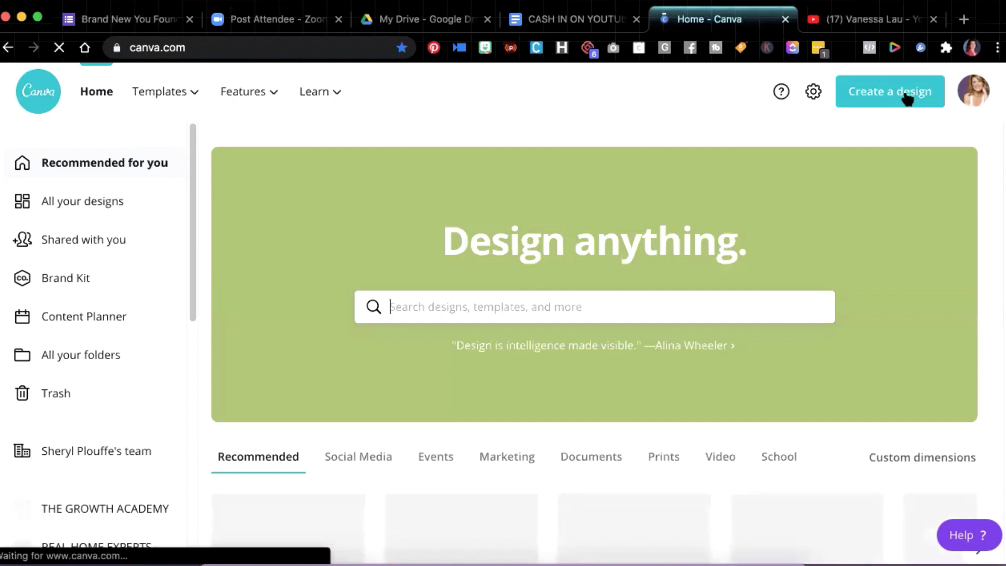
Create a new YouTube Channel Art design by searching 'youtube' in Create a design
left_click(906, 99)
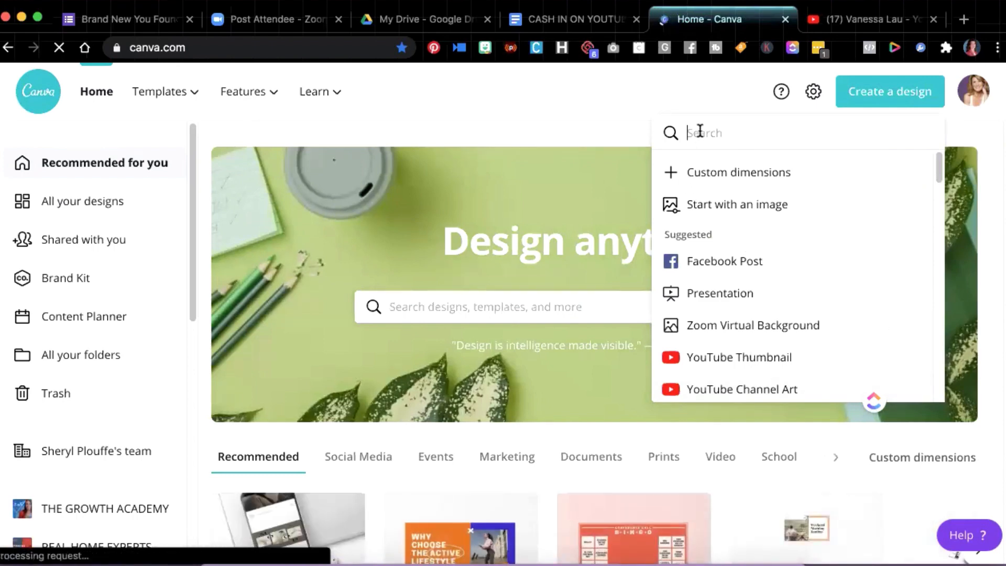
type("youtub")
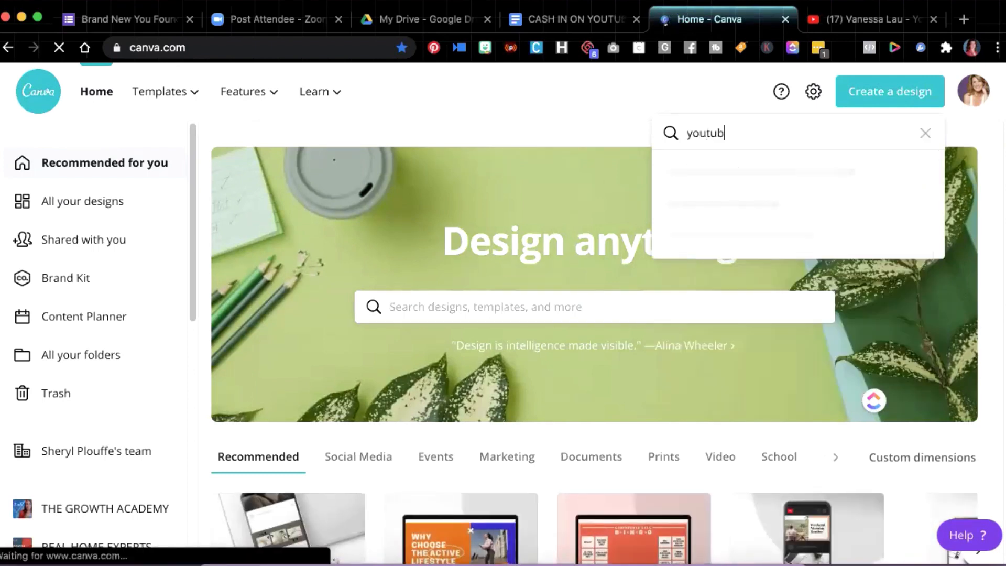
type("e")
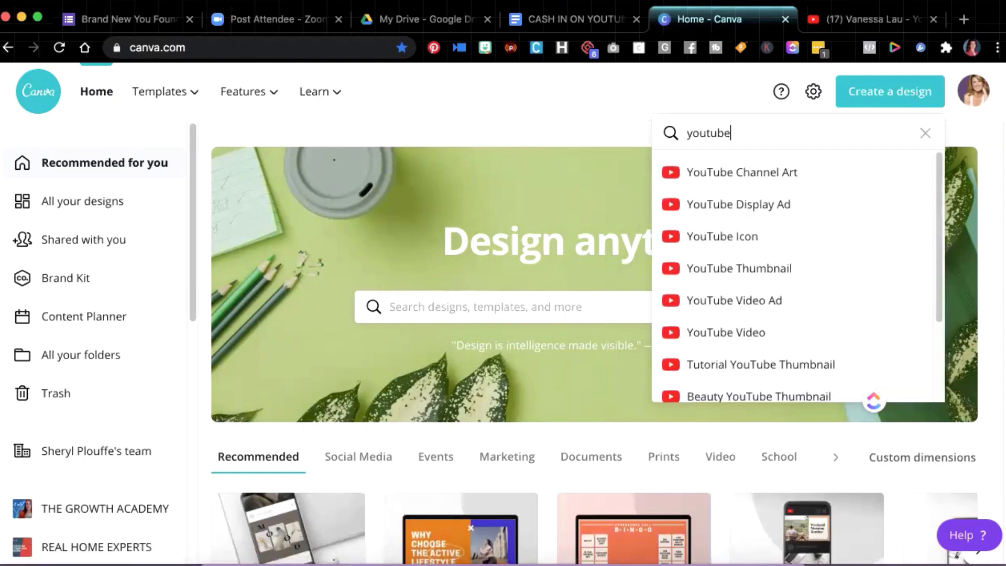
left_click(723, 173)
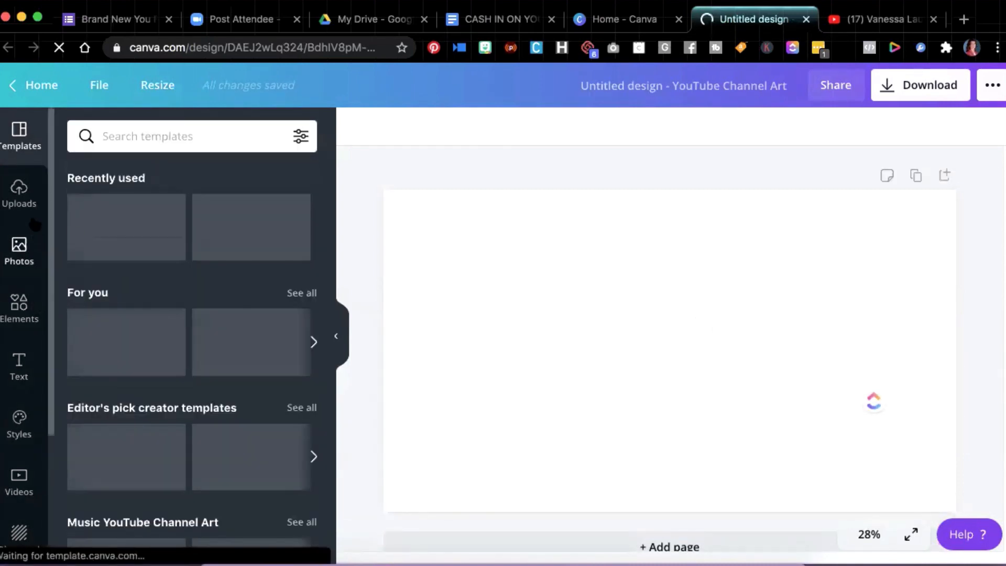
Place the uploaded reference banner on the page, stretched to full width and centred vertically
left_click(19, 199)
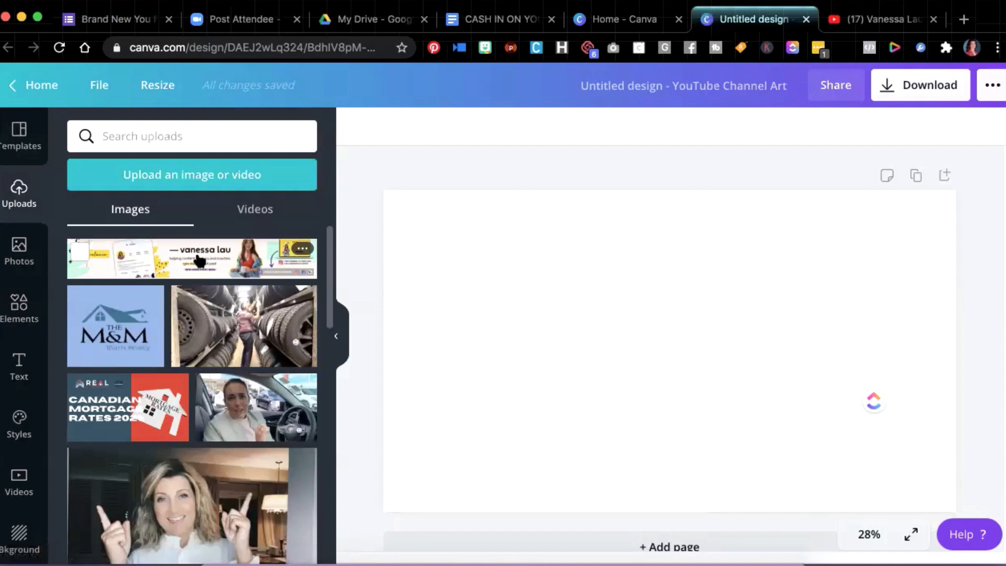
left_click_drag(600, 322, 608, 324)
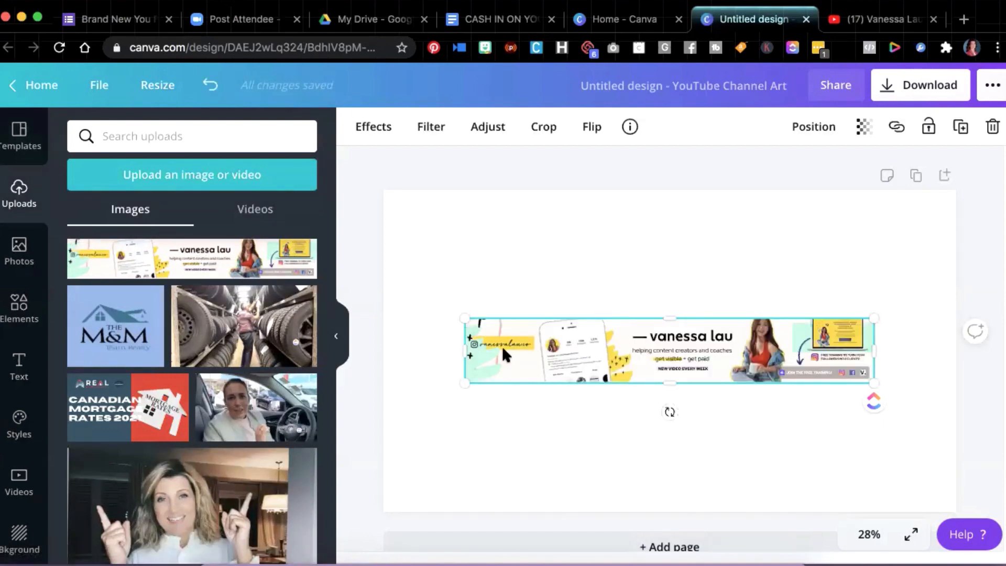
left_click_drag(502, 346, 414, 310)
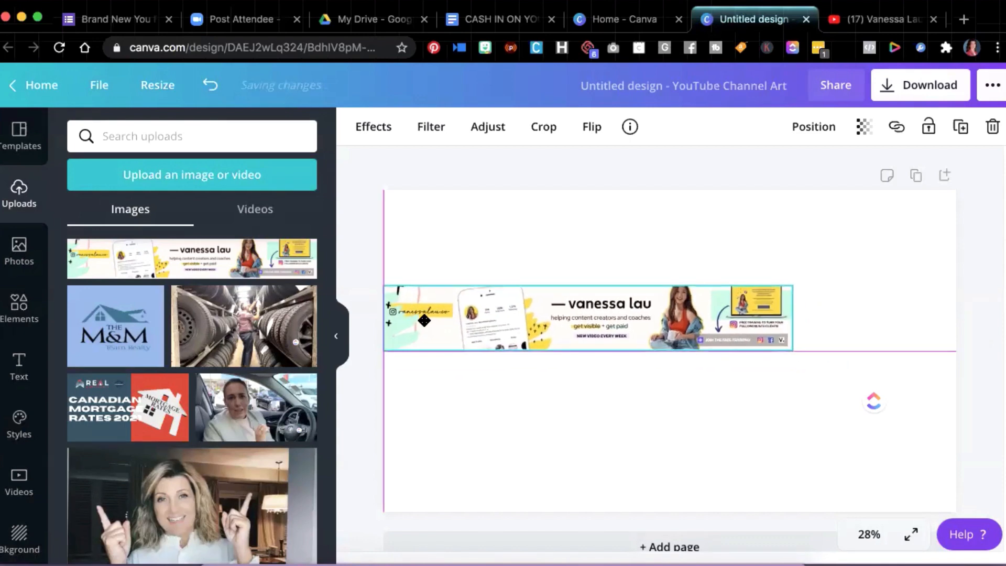
left_click_drag(795, 351, 942, 409)
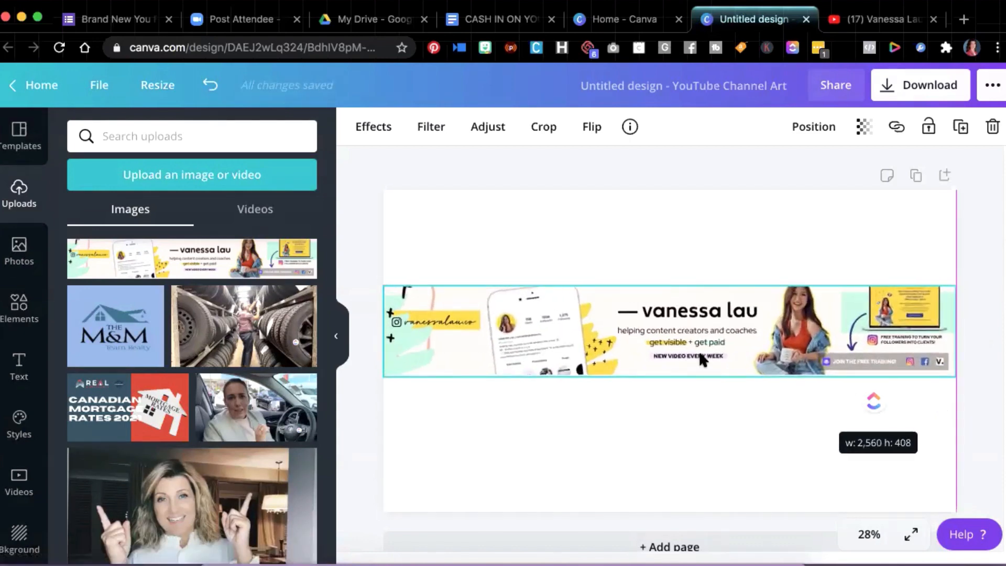
left_click_drag(703, 345, 705, 372)
left_click(737, 443)
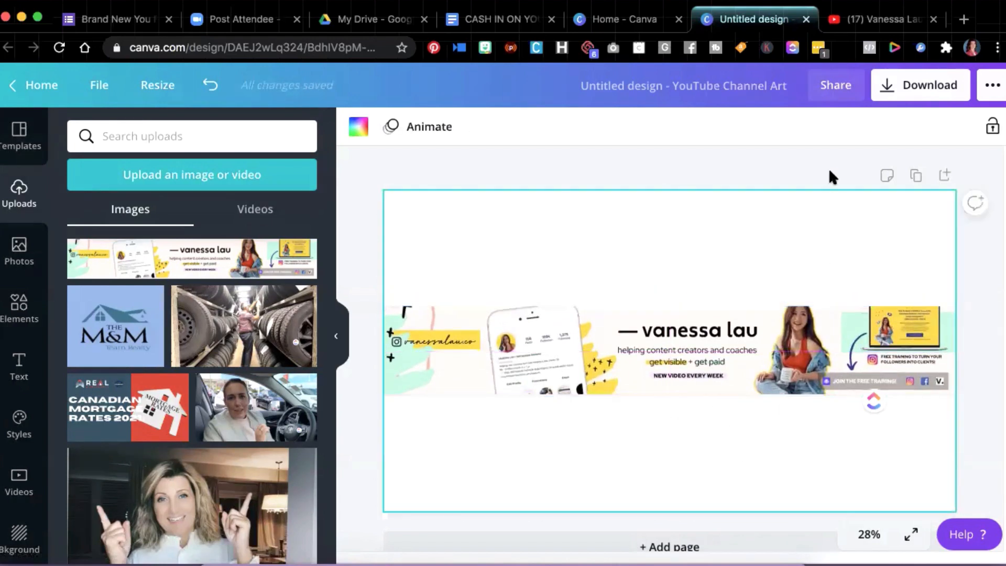
Fade the reference banner to transparency 8
left_click(915, 309)
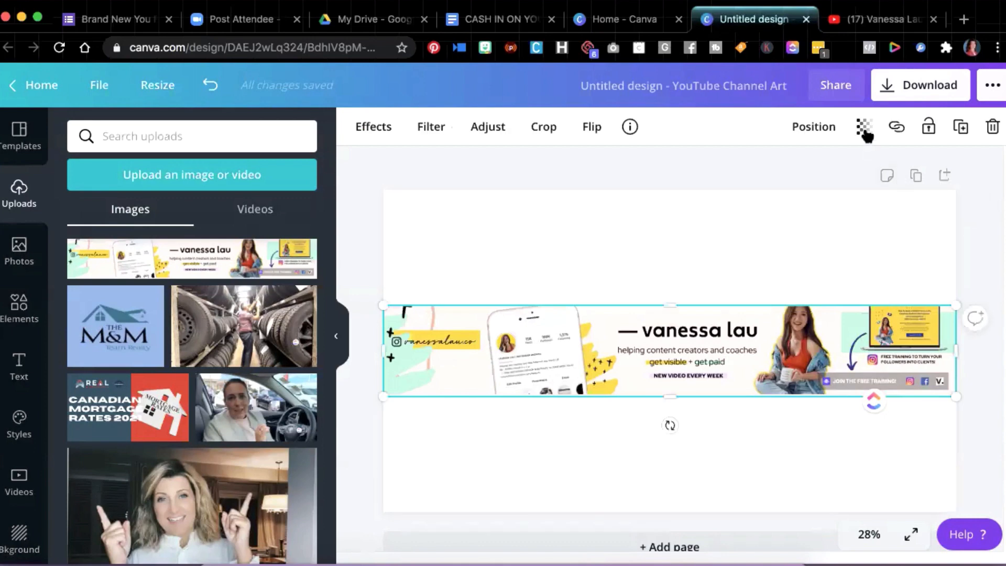
left_click(863, 127)
left_click_drag(816, 173, 725, 169)
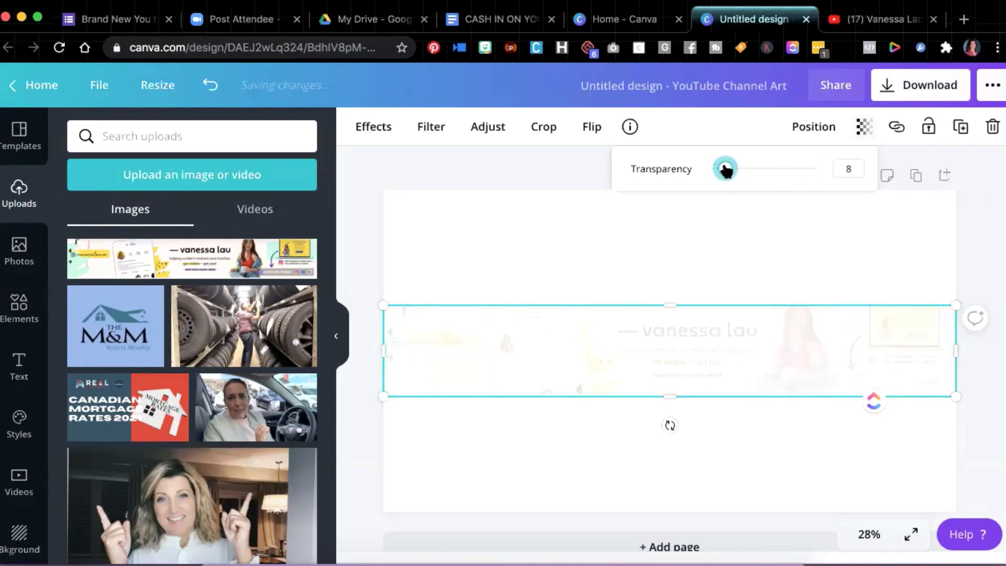
left_click(771, 251)
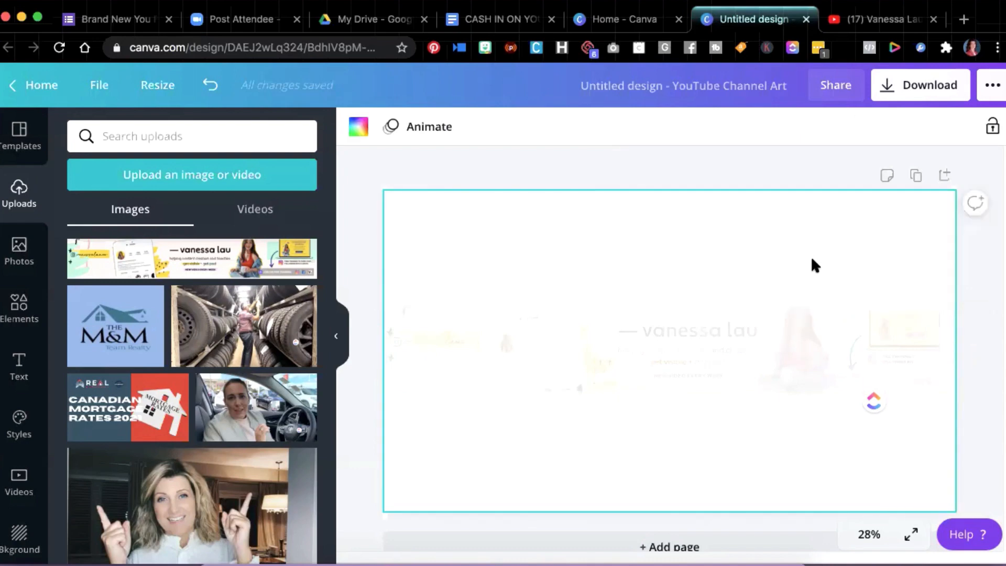
scroll(810, 255, "down", 1)
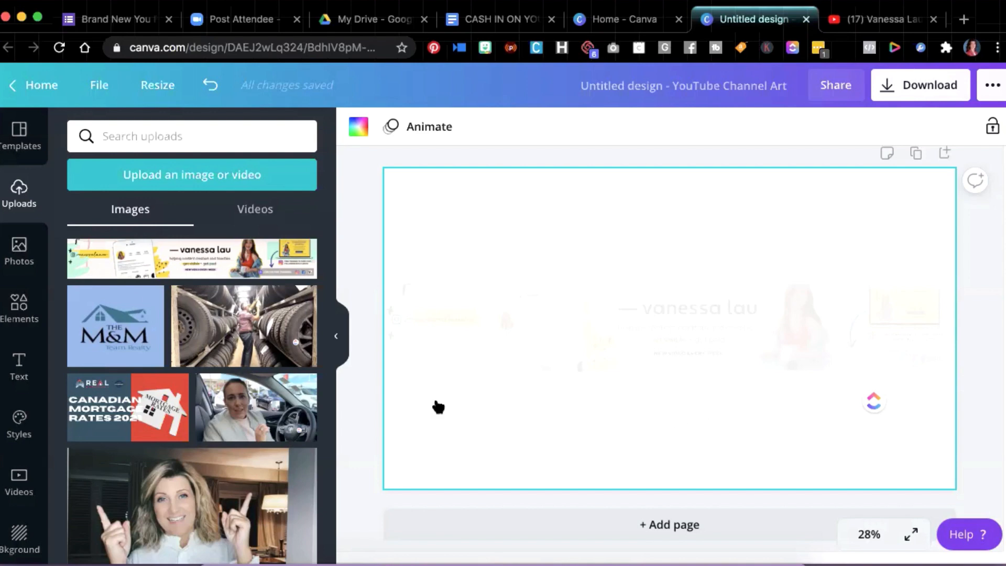
left_click(19, 249)
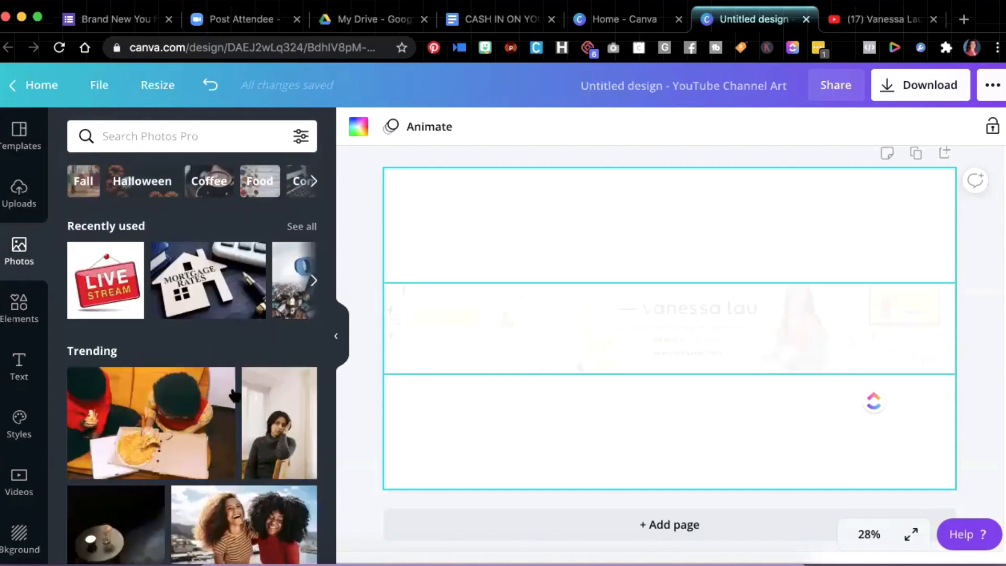
scroll(220, 387, "down", 10)
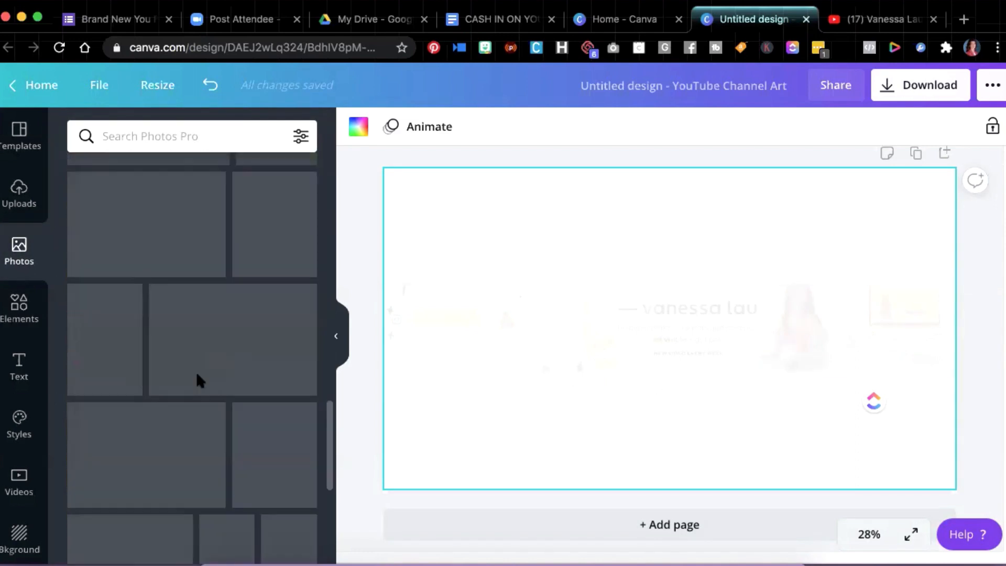
left_click(18, 194)
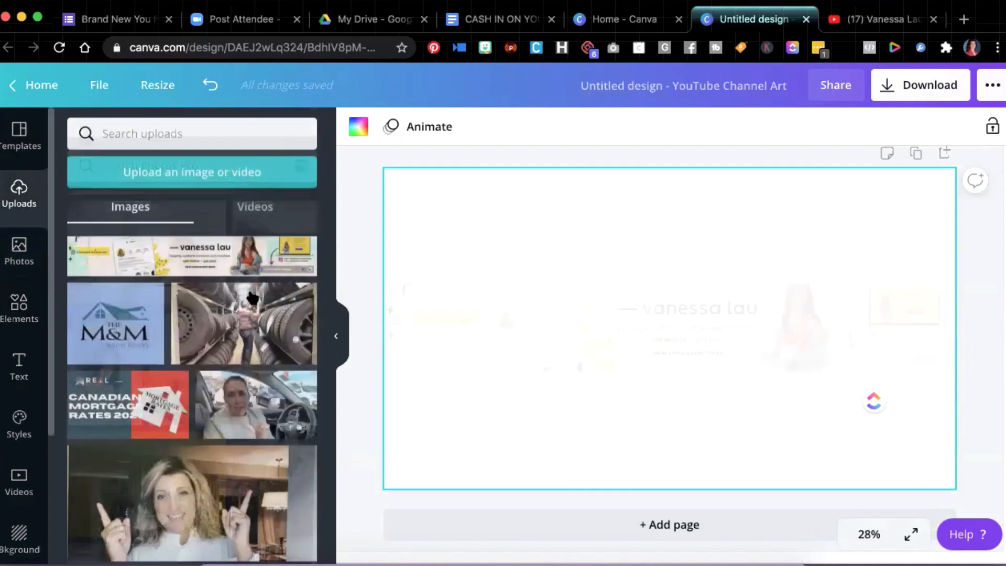
scroll(252, 298, "down", 5)
scroll(251, 299, "up", 3)
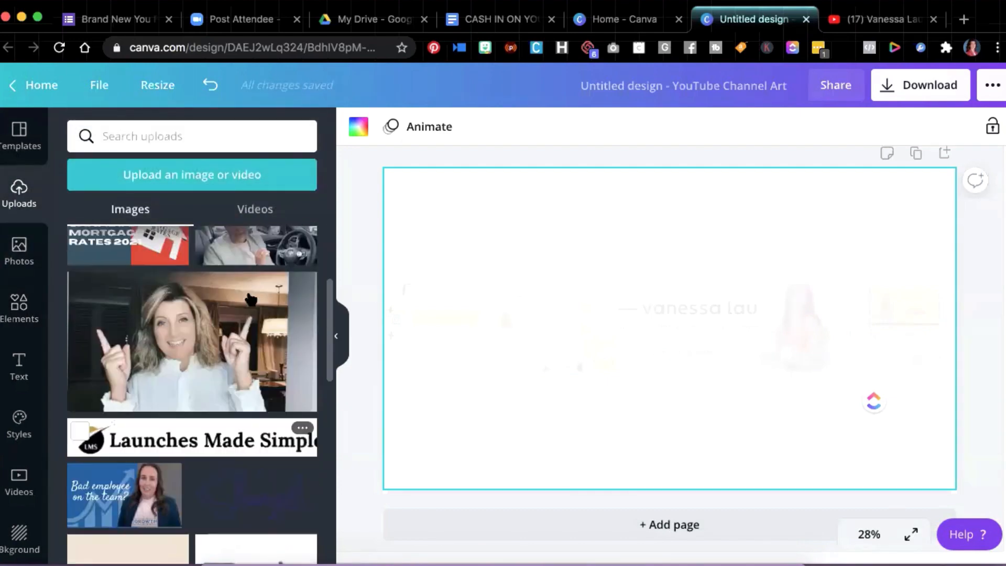
Add the pointing-creator photo and remove its background with Background Remover
left_click(188, 350)
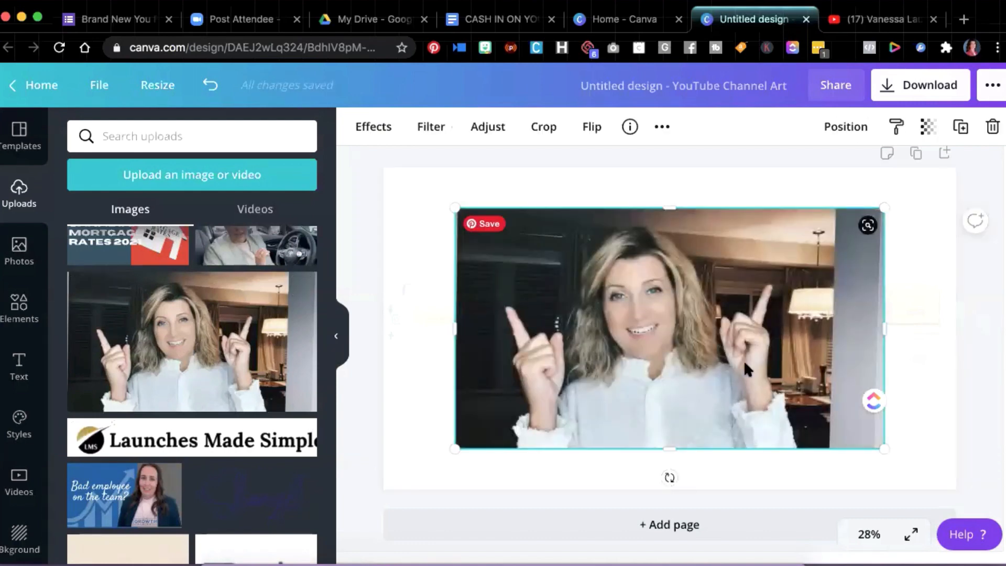
left_click(370, 127)
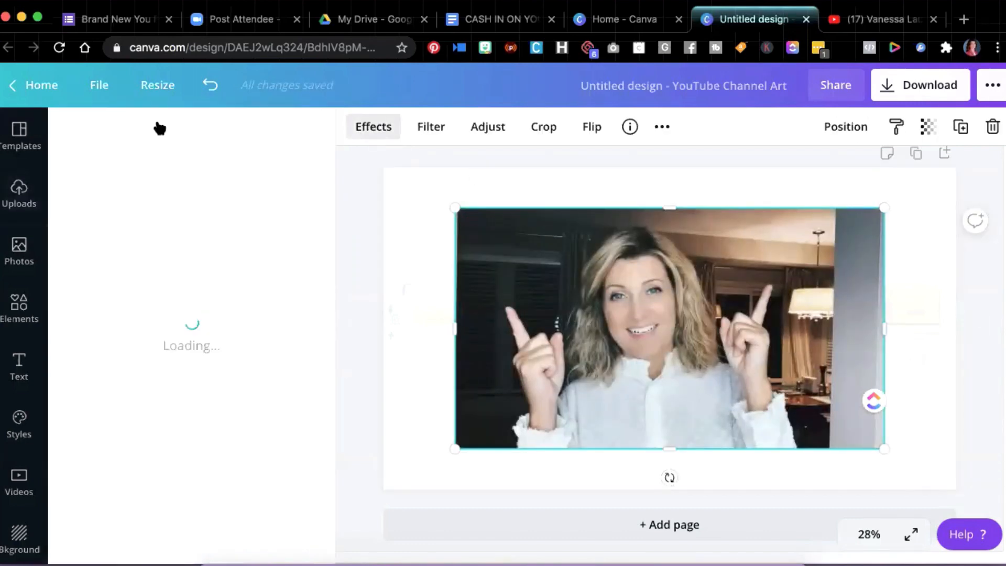
left_click(172, 190)
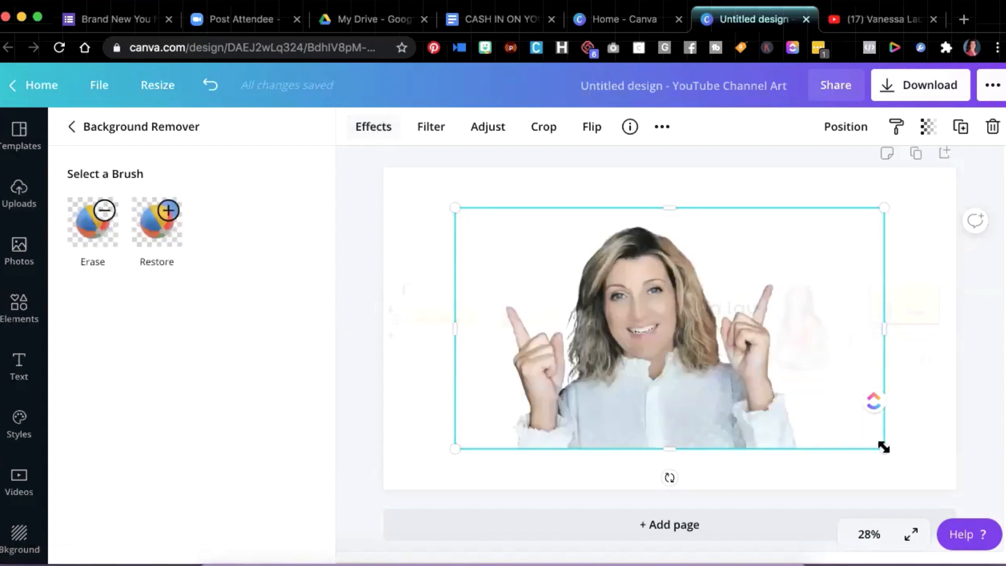
Shrink the cut-out photo and position it over the banner's right side
left_click_drag(860, 435, 658, 330)
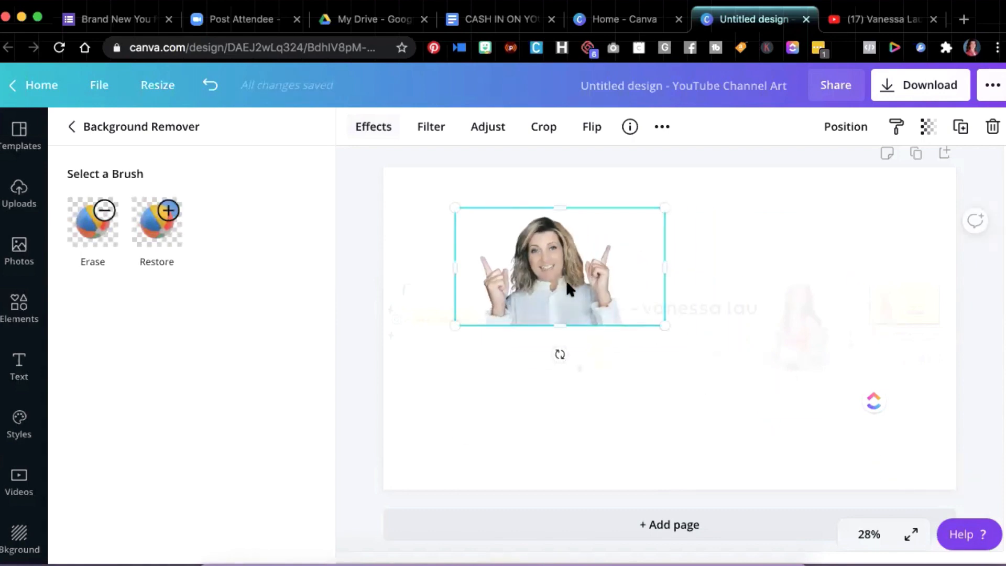
left_click_drag(719, 327, 786, 337)
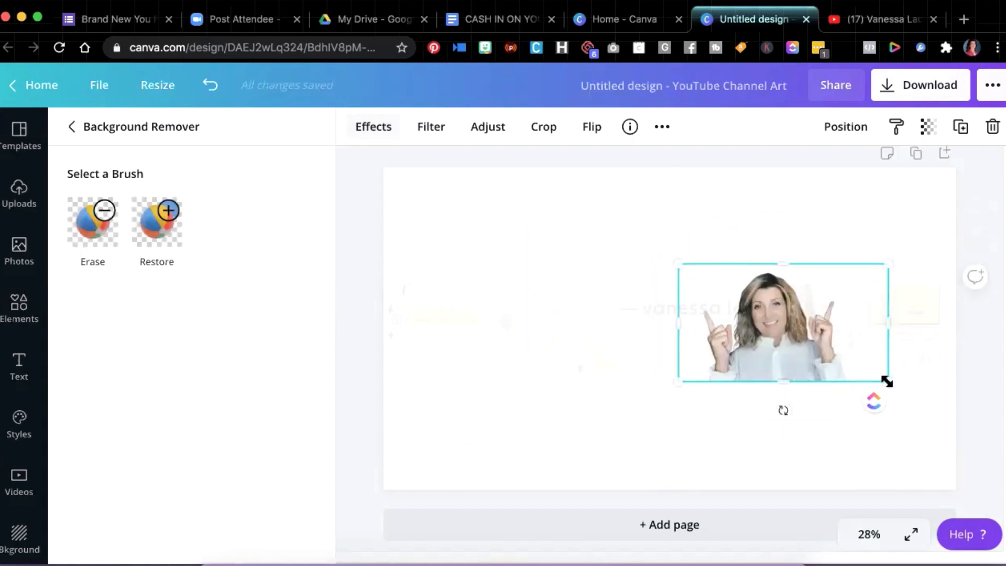
left_click_drag(858, 365, 845, 358)
left_click_drag(763, 341, 808, 350)
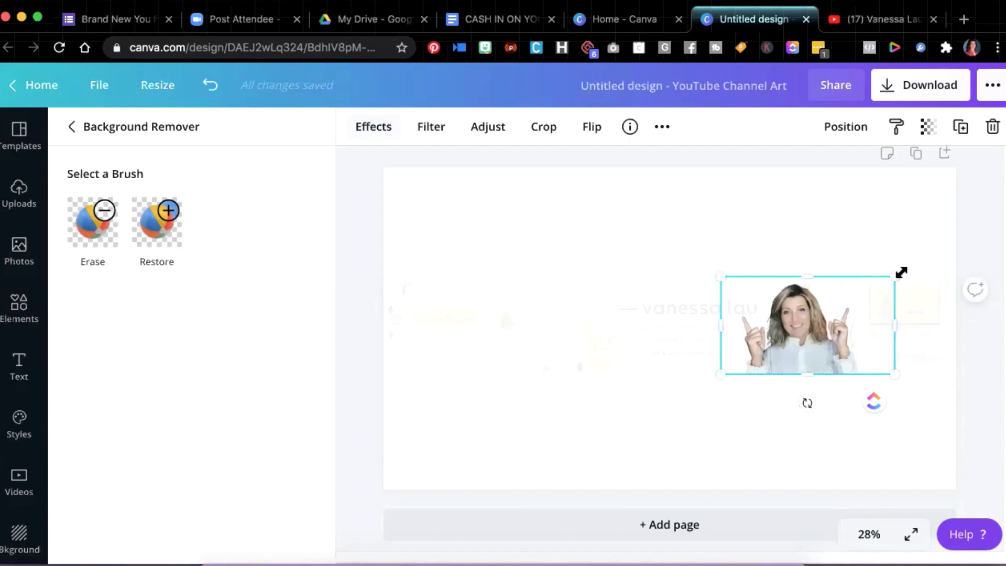
left_click_drag(901, 272, 902, 269)
left_click_drag(807, 336, 811, 333)
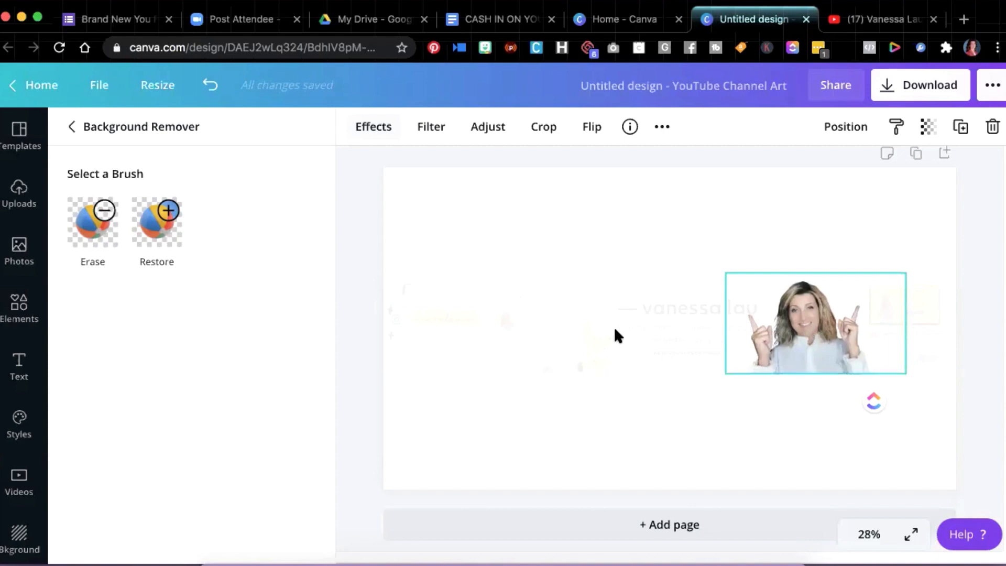
left_click(565, 412)
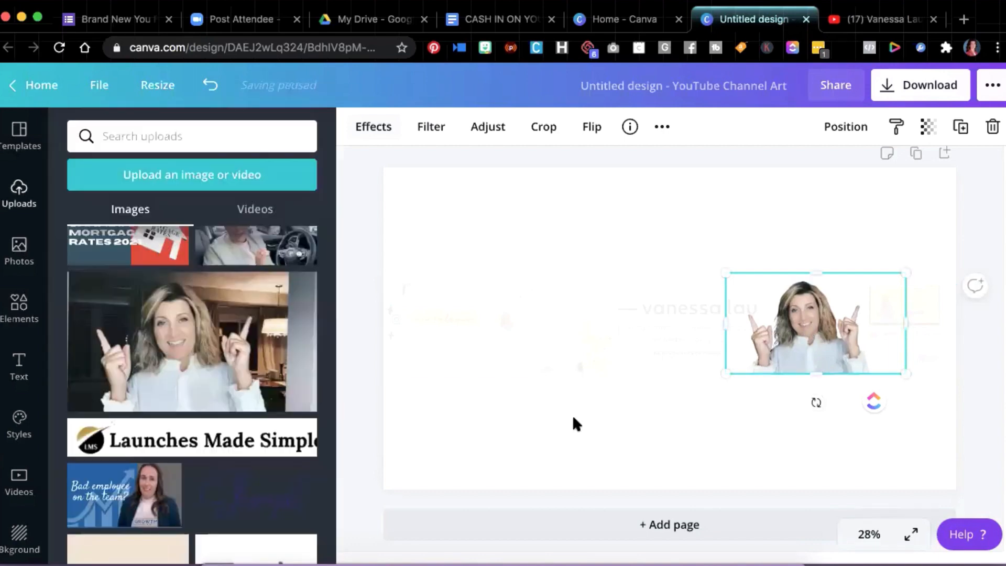
left_click(366, 385)
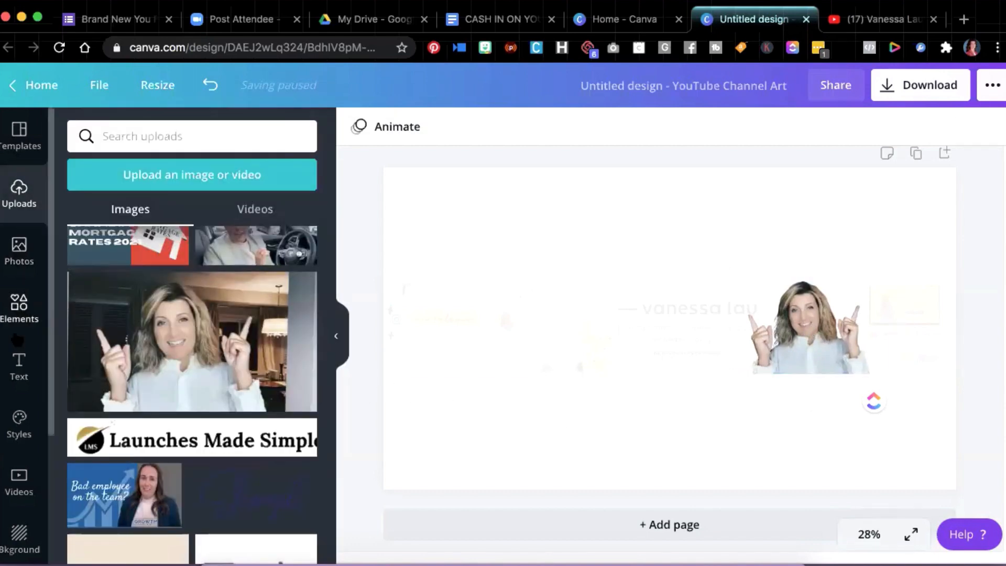
left_click(19, 365)
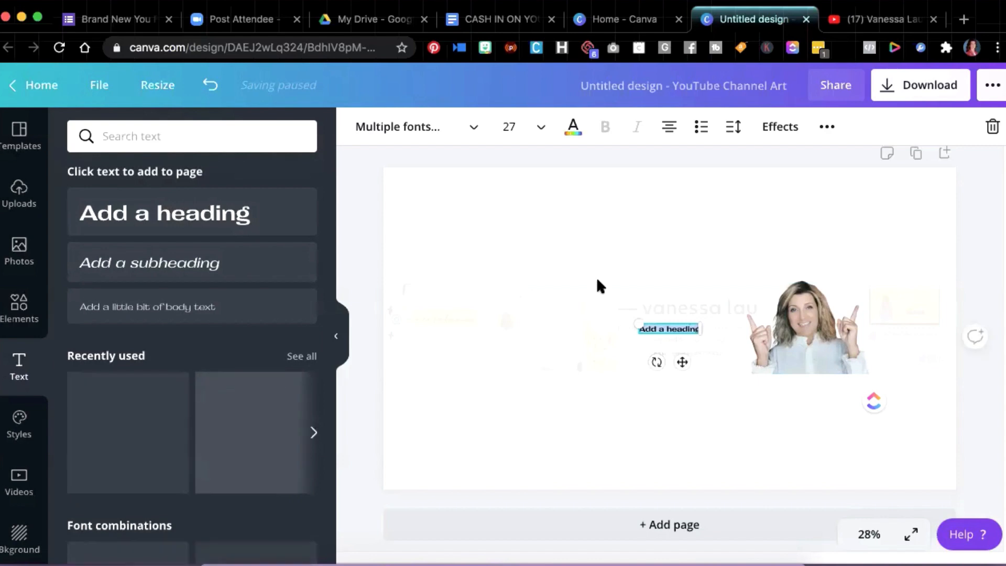
Enter the creator's name as the heading, enlarge it to 36.5, and place it left of the cut-out
type("SHERYL PLOUFFE")
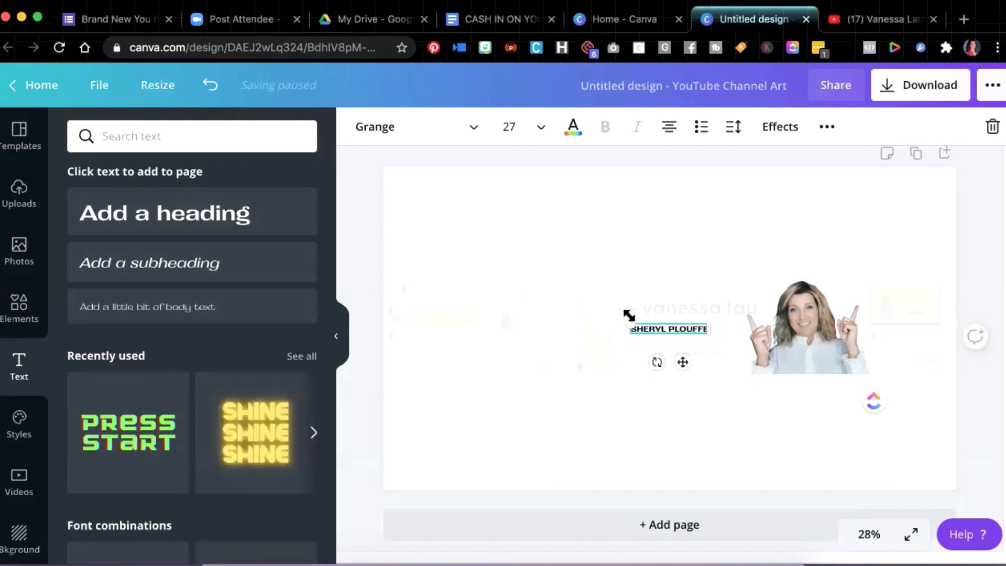
left_click_drag(613, 316, 674, 314)
left_click(586, 447)
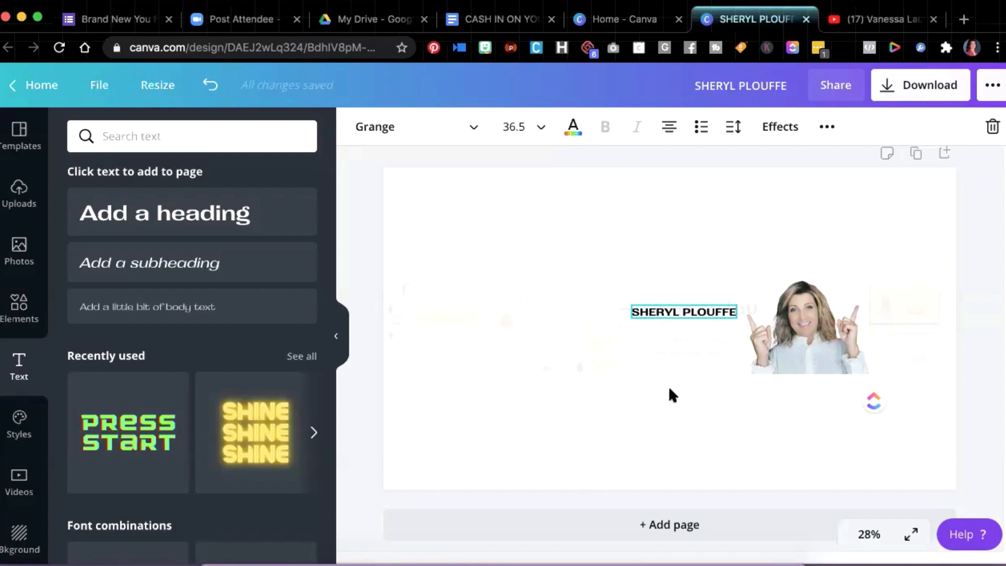
left_click(618, 433)
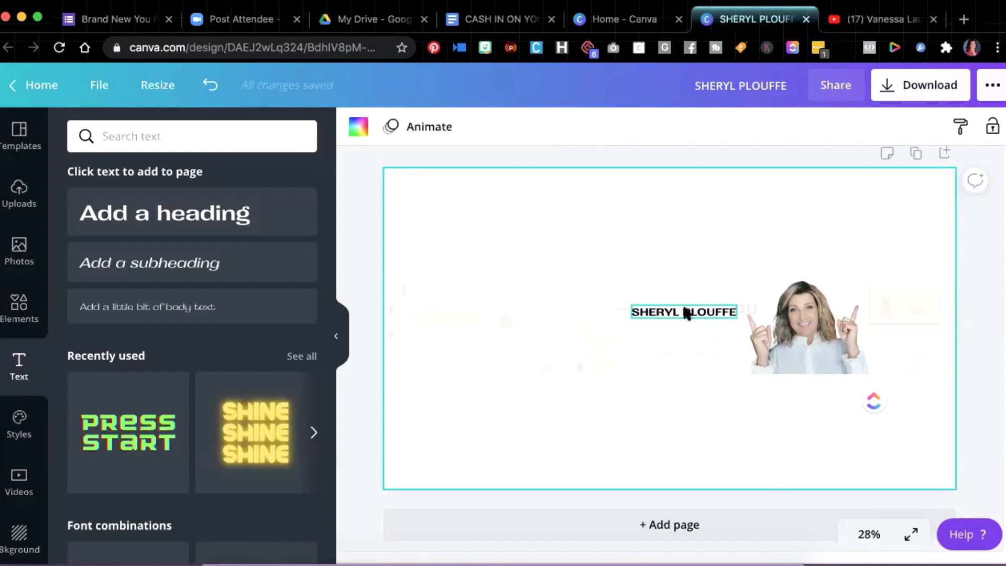
left_click_drag(687, 313, 686, 307)
left_click(647, 411)
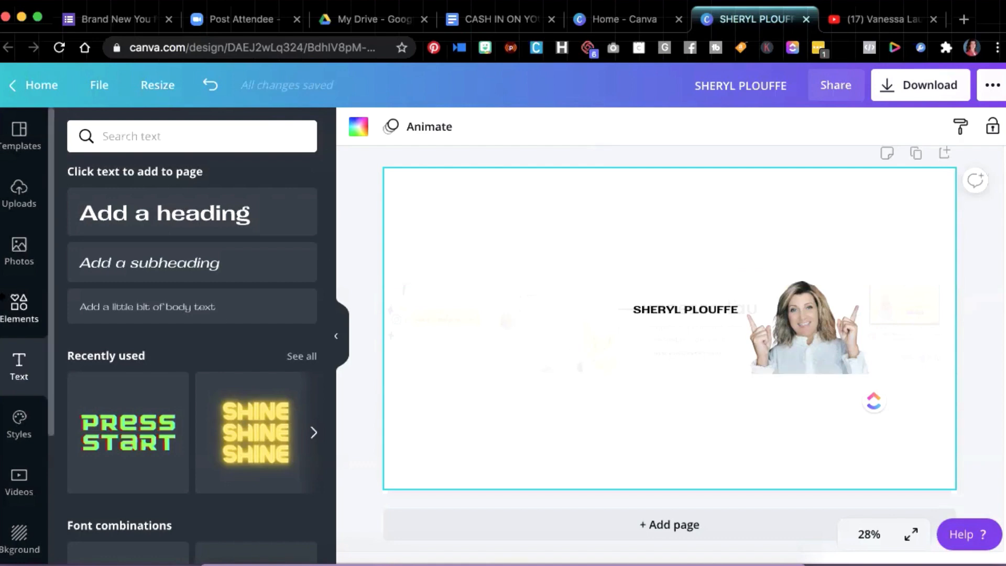
left_click(17, 304)
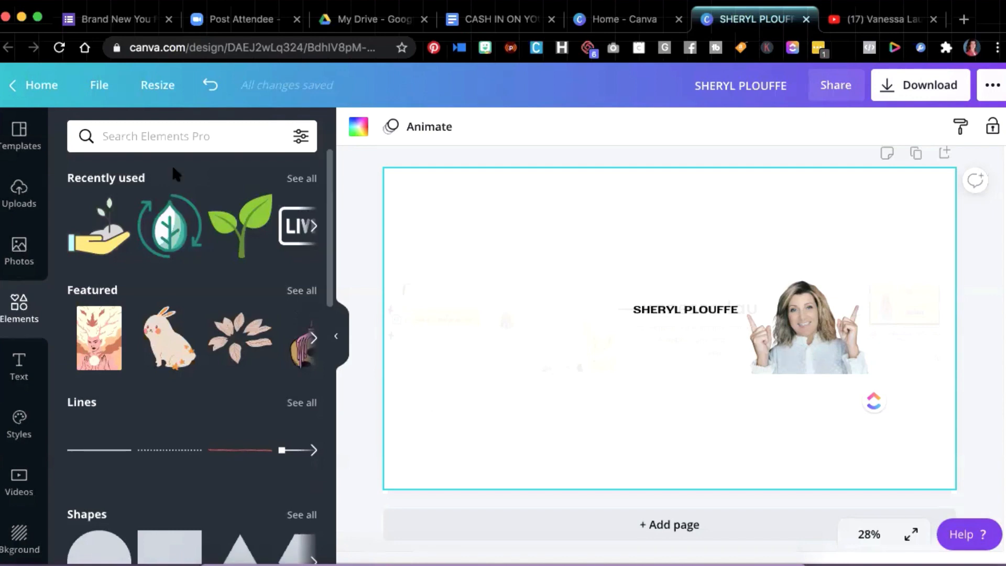
Search Elements for 'SMARTPHONE' and browse the graphic results
type("SMARTPHONE")
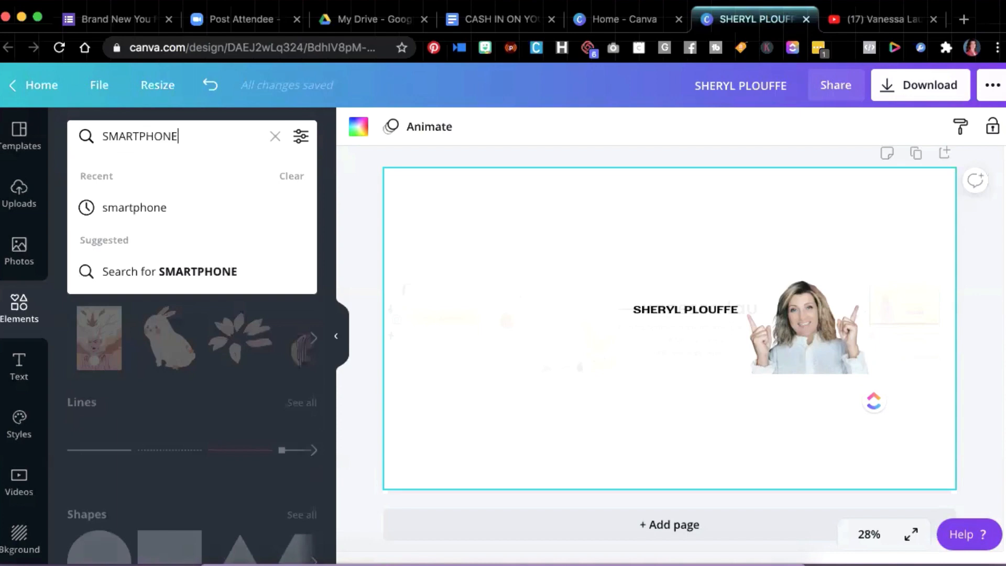
key("Return")
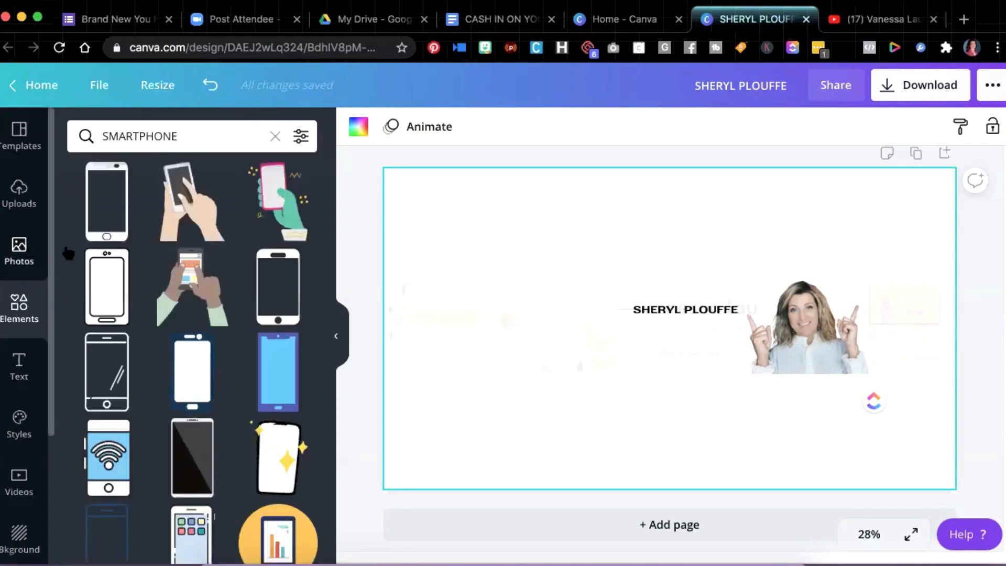
scroll(215, 346, "down", 1)
scroll(215, 345, "down", 15)
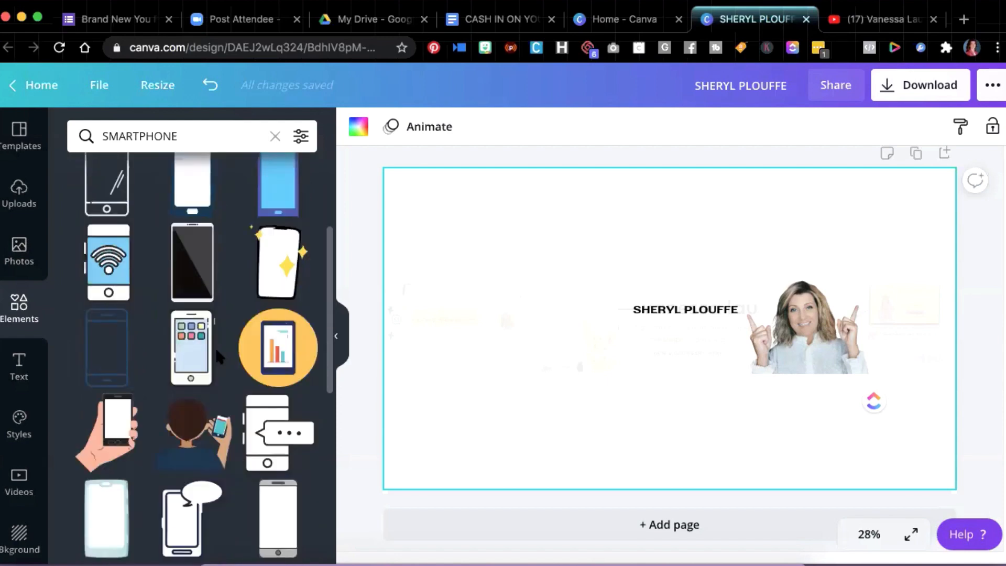
scroll(232, 354, "down", 5)
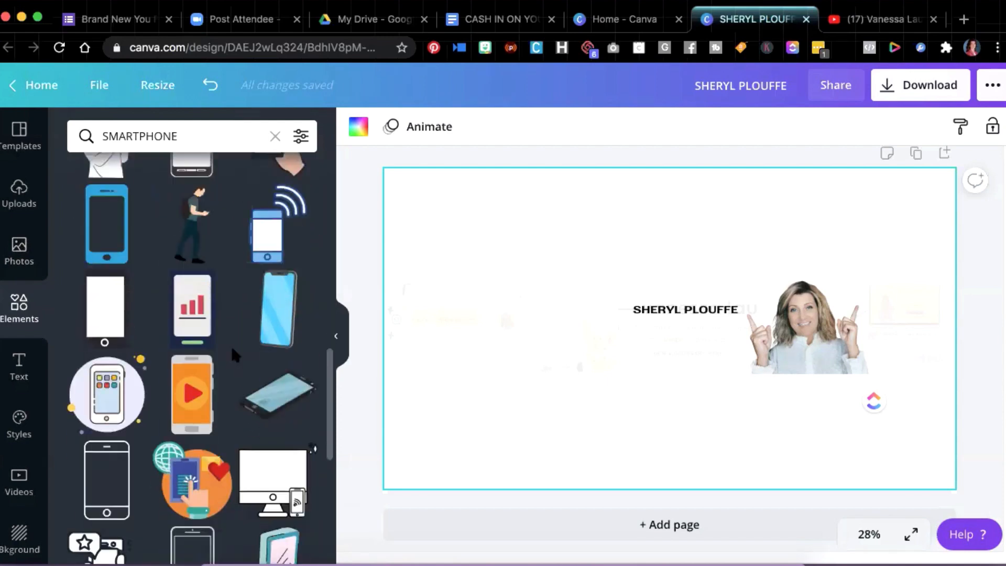
scroll(233, 355, "down", 5)
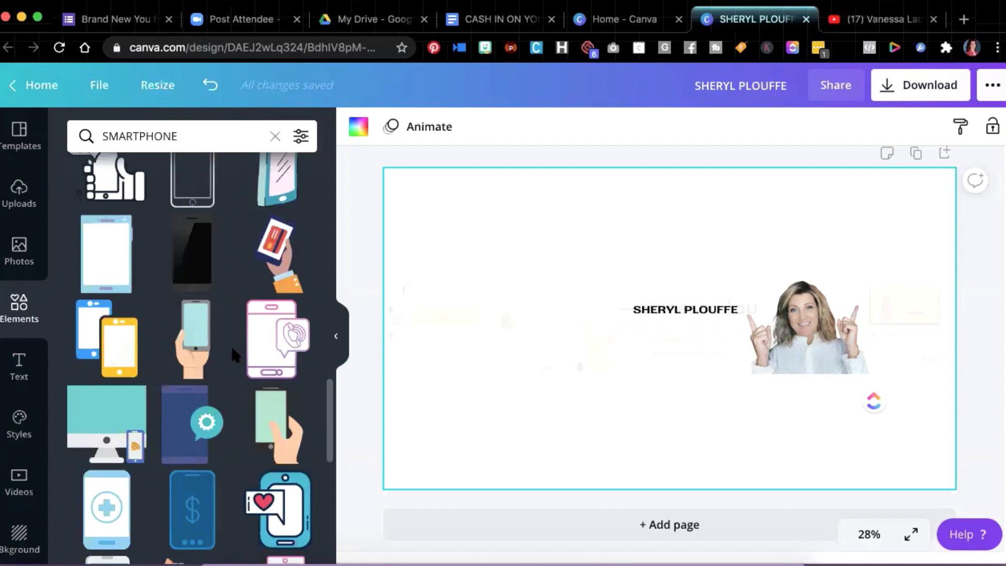
scroll(233, 352, "down", 10)
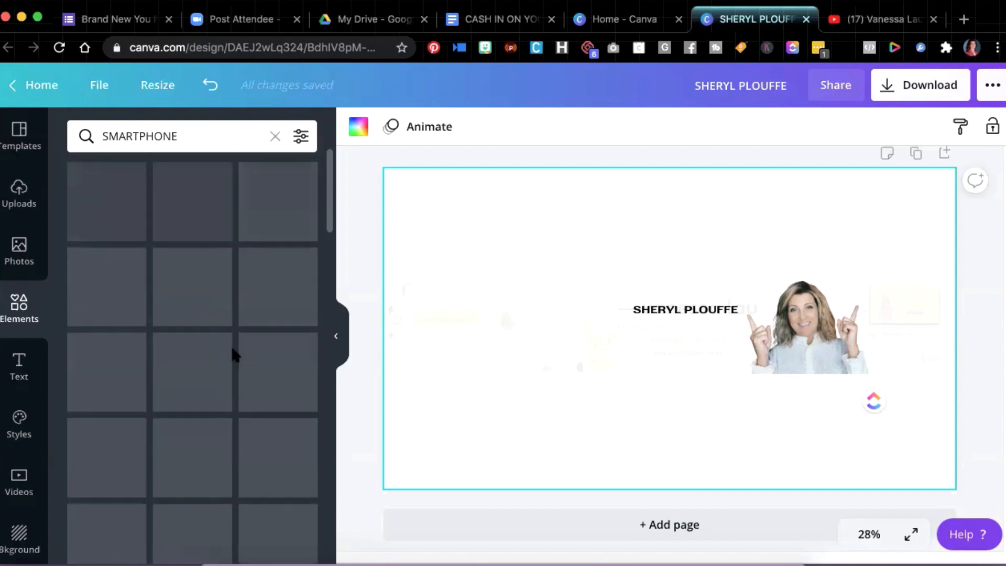
Search Photos for 'SMARTPHONE' and browse the stock photo results
left_click(18, 248)
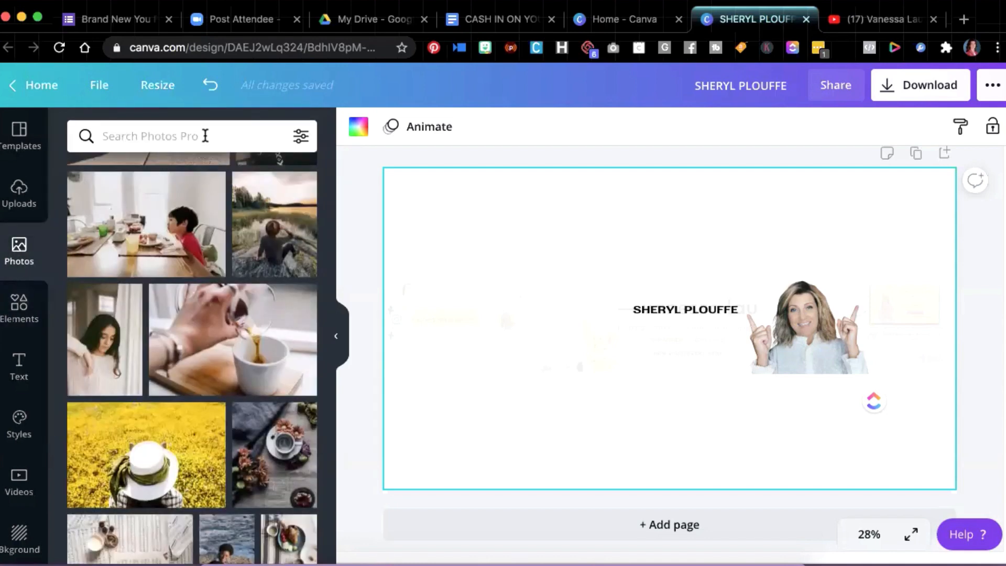
type("SMARTPHON")
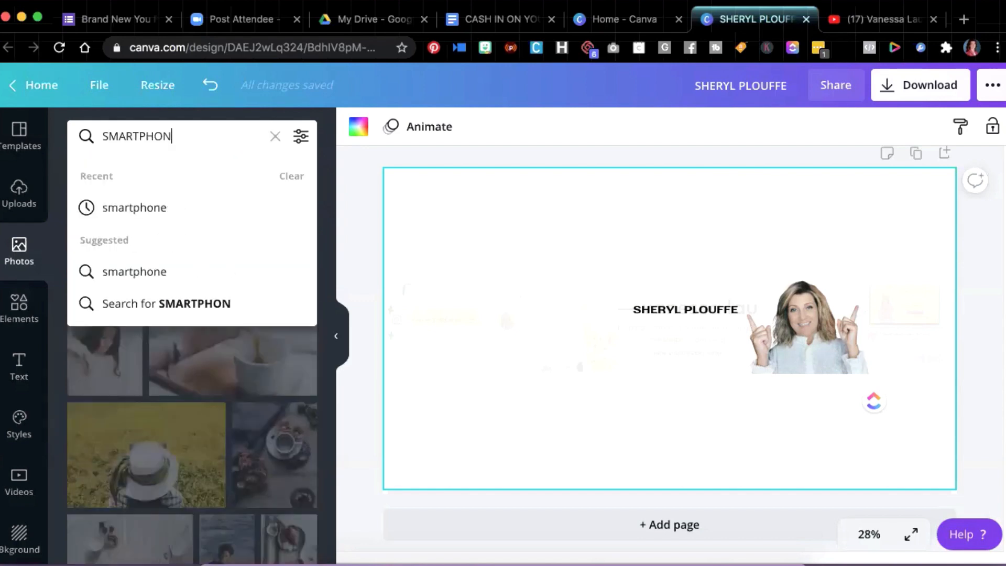
type("E")
key("Return")
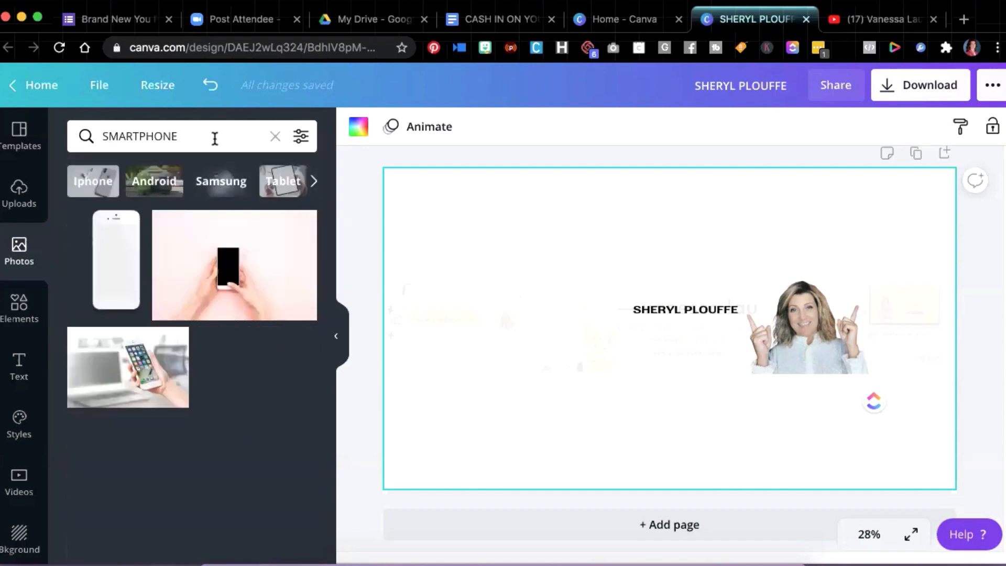
scroll(297, 329, "down", 6)
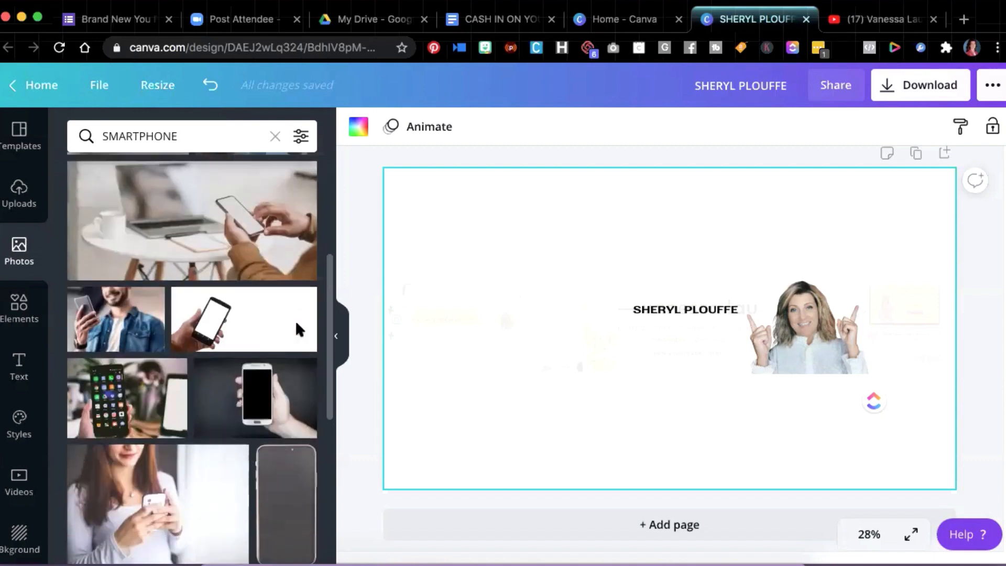
scroll(297, 329, "down", 1)
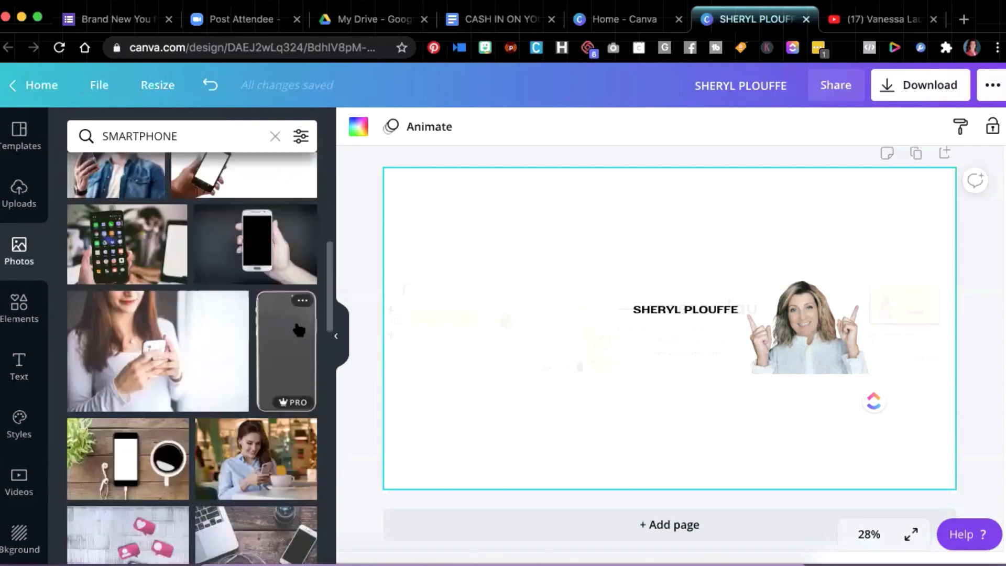
scroll(298, 330, "down", 2)
Add the blank phone mockup photo, tilt it slightly, and size it 380 by 745 left of the heading
left_click(296, 278)
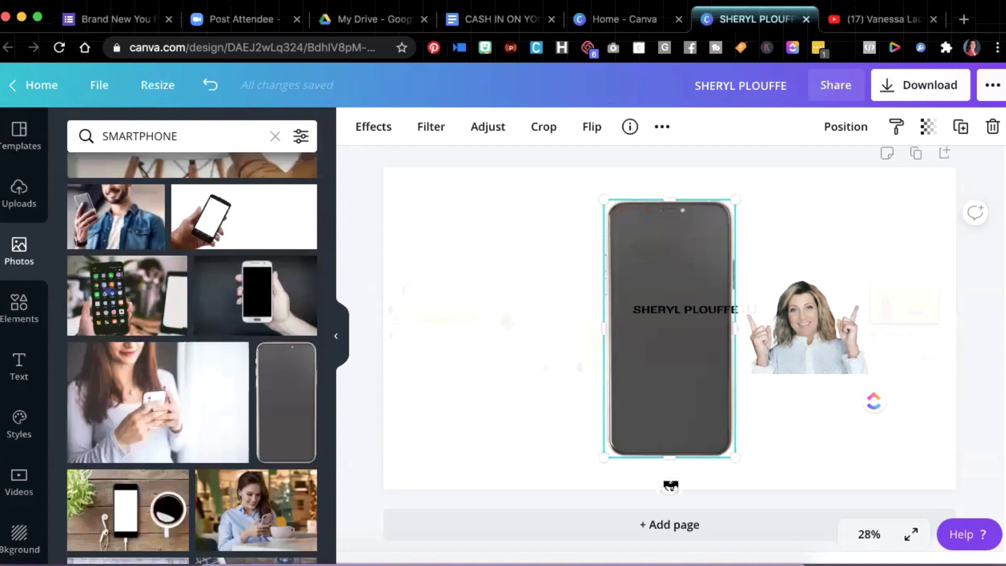
left_click_drag(670, 486, 686, 468)
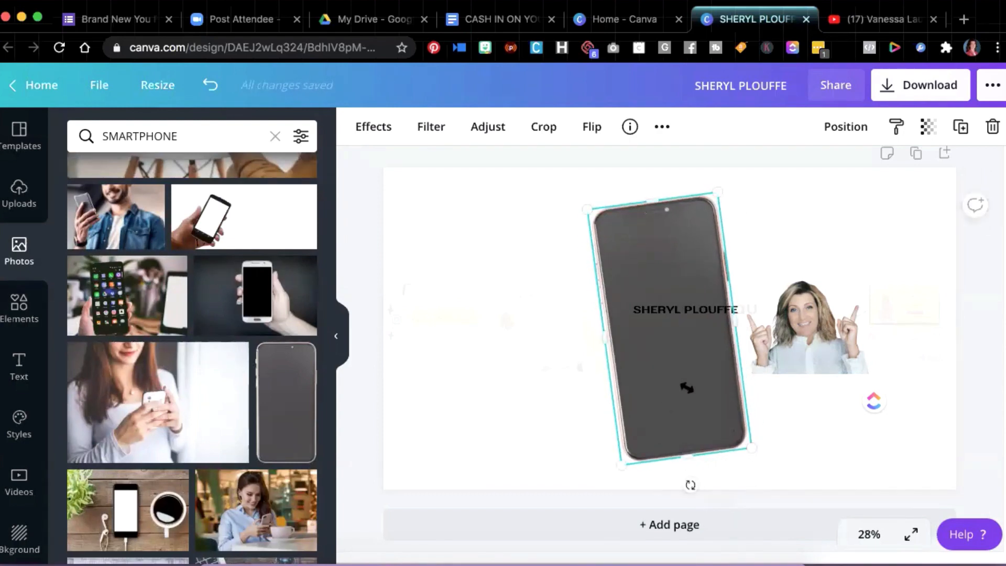
left_click_drag(686, 388, 649, 385)
left_click_drag(594, 286, 513, 348)
left_click_drag(576, 418, 593, 422)
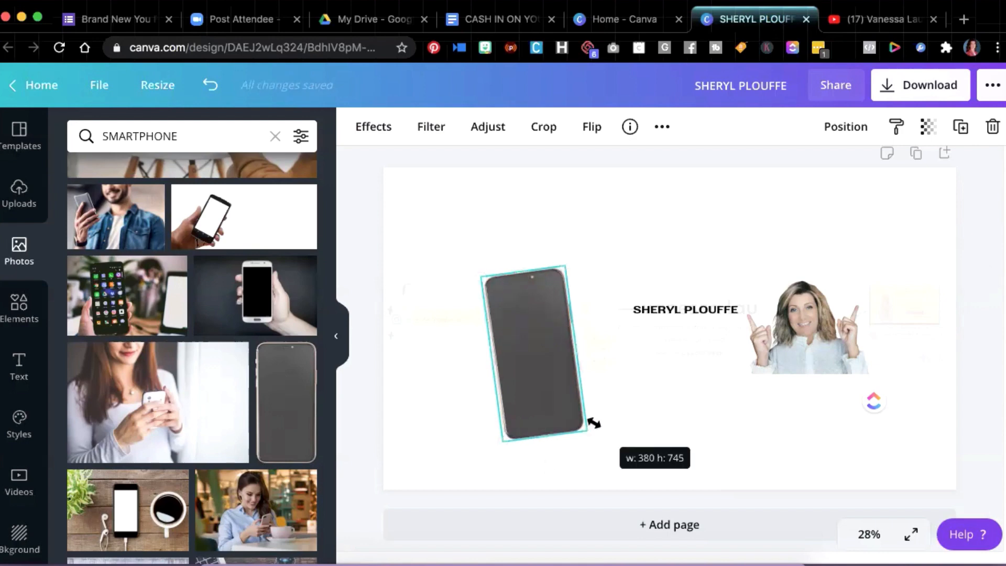
left_click(654, 431)
left_click(544, 367)
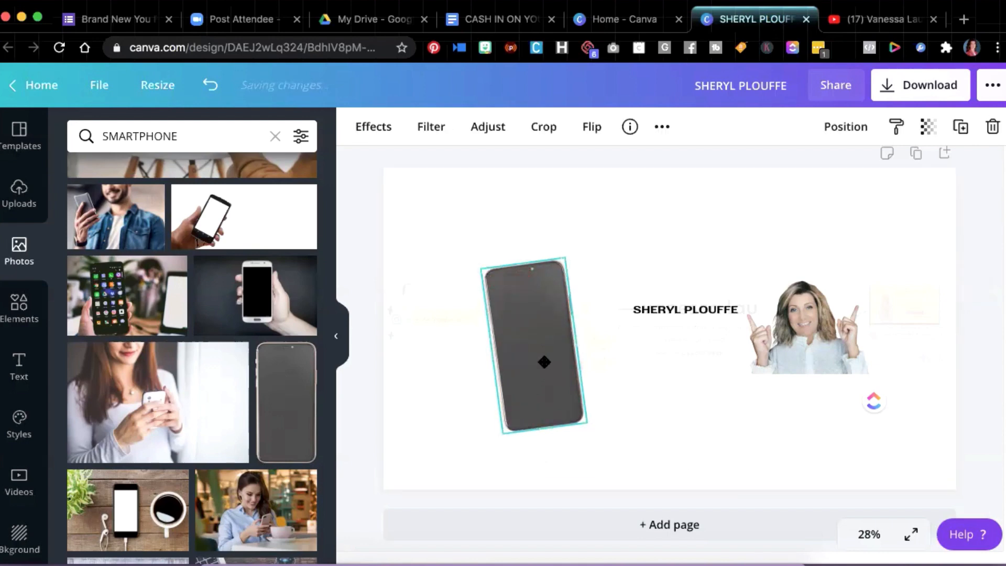
left_click(417, 402)
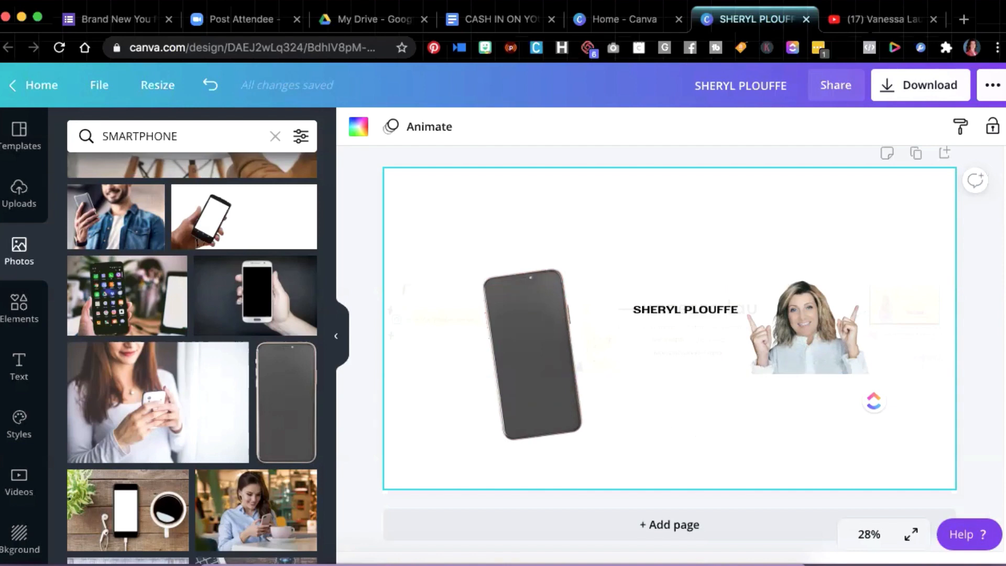
left_click(886, 19)
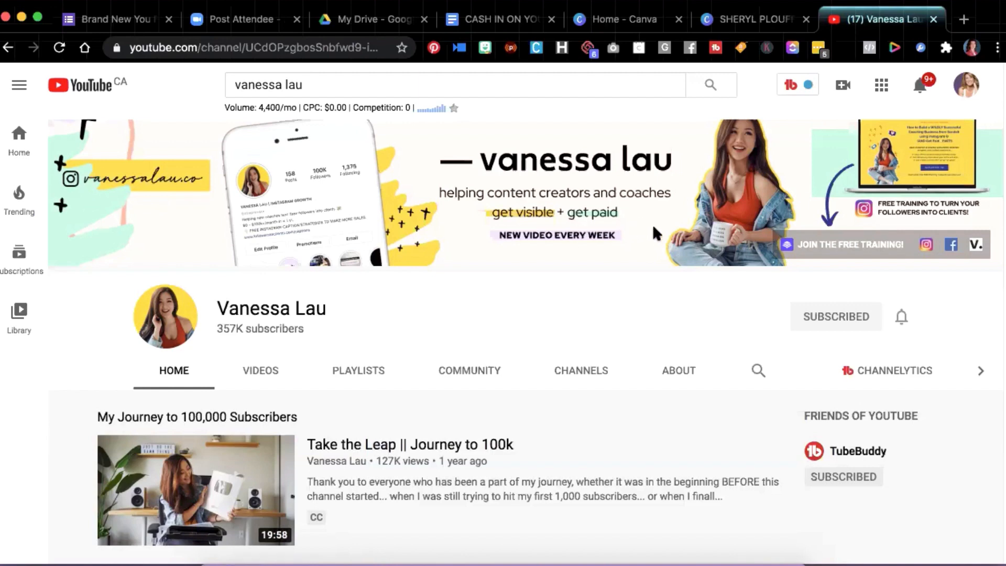
Go to your own YouTube channel page from the account menu
left_click(965, 86)
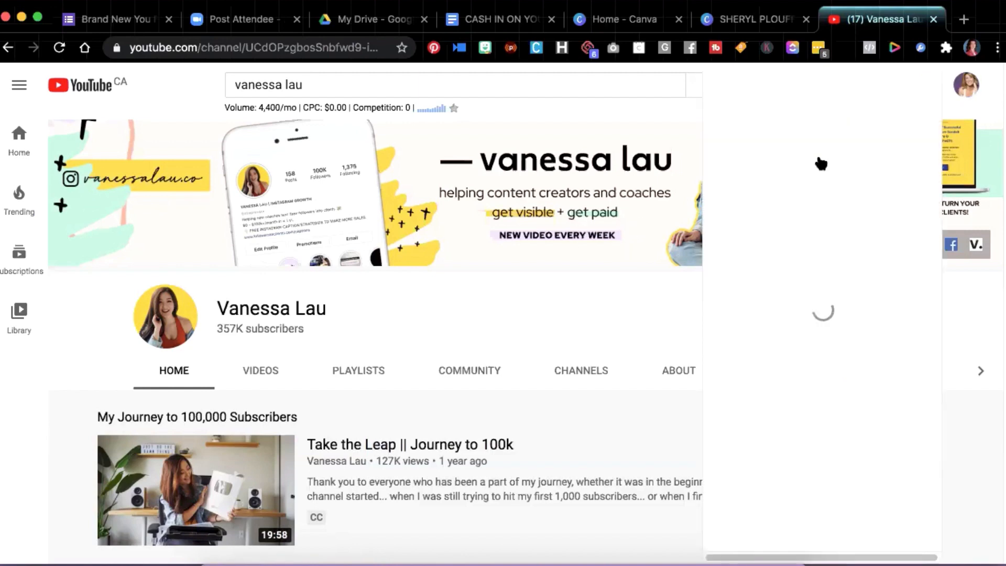
left_click(798, 167)
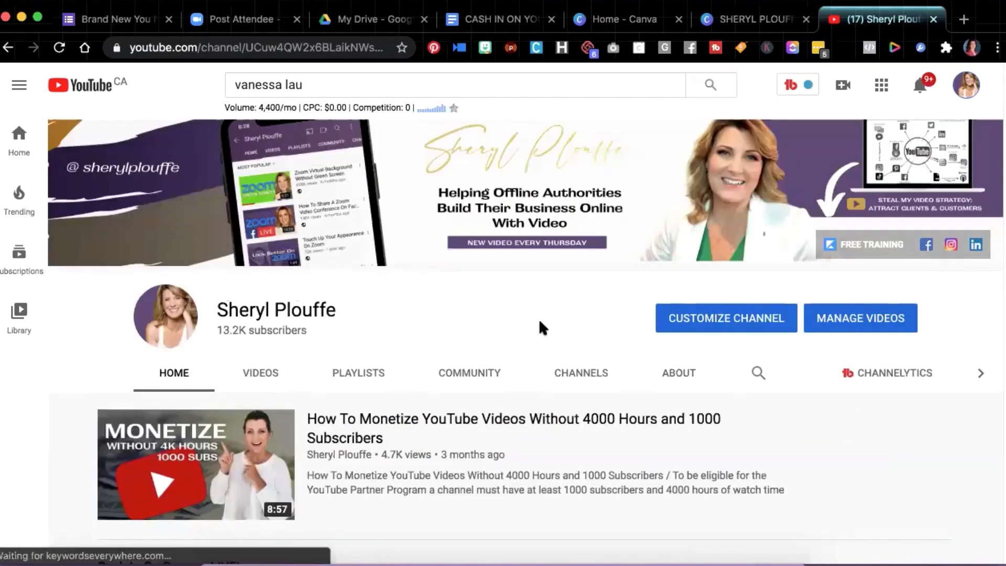